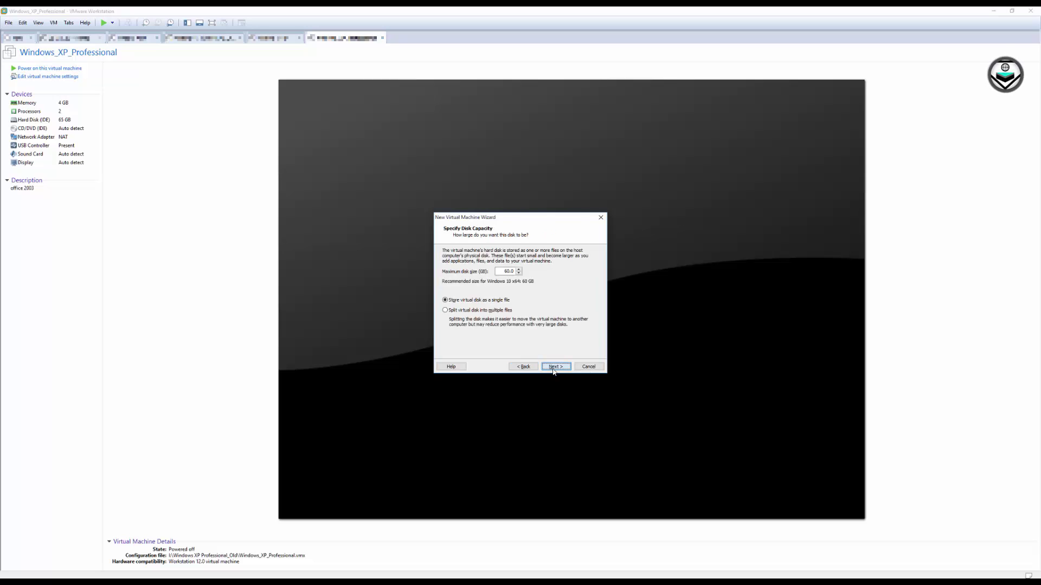
Step: Finish the New Virtual Machine Wizard and power on the Windows 10 x64 TEMP VM
click(556, 367)
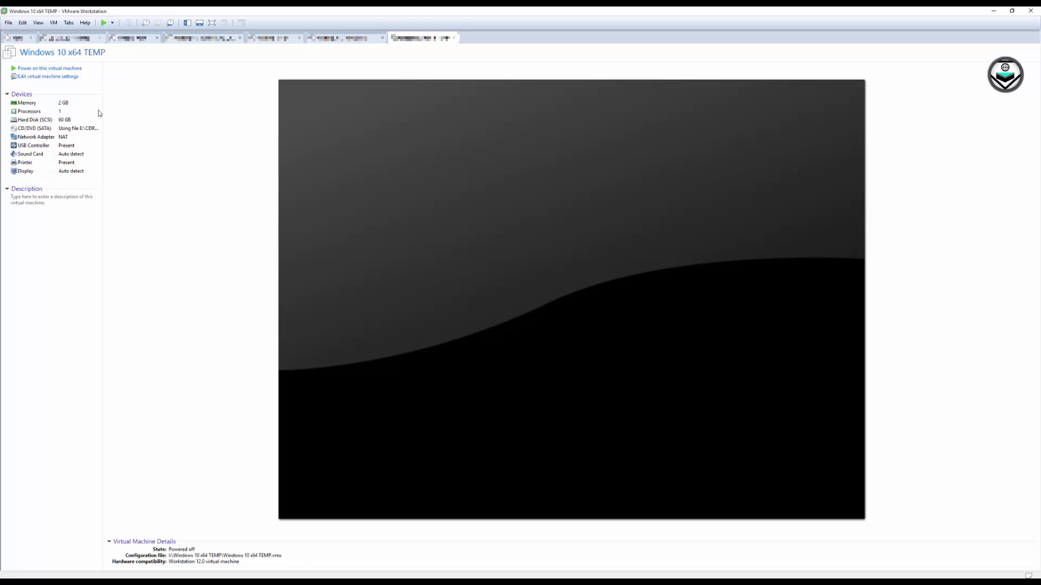
click(67, 69)
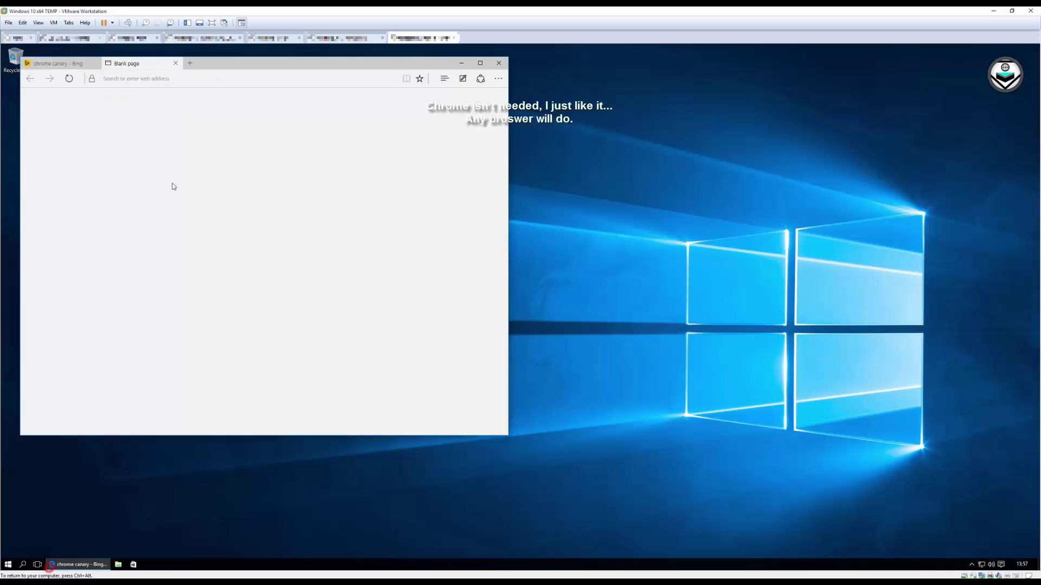
Step: Search the Start menu for 'guest', then open Windows Settings instead
click(15, 564)
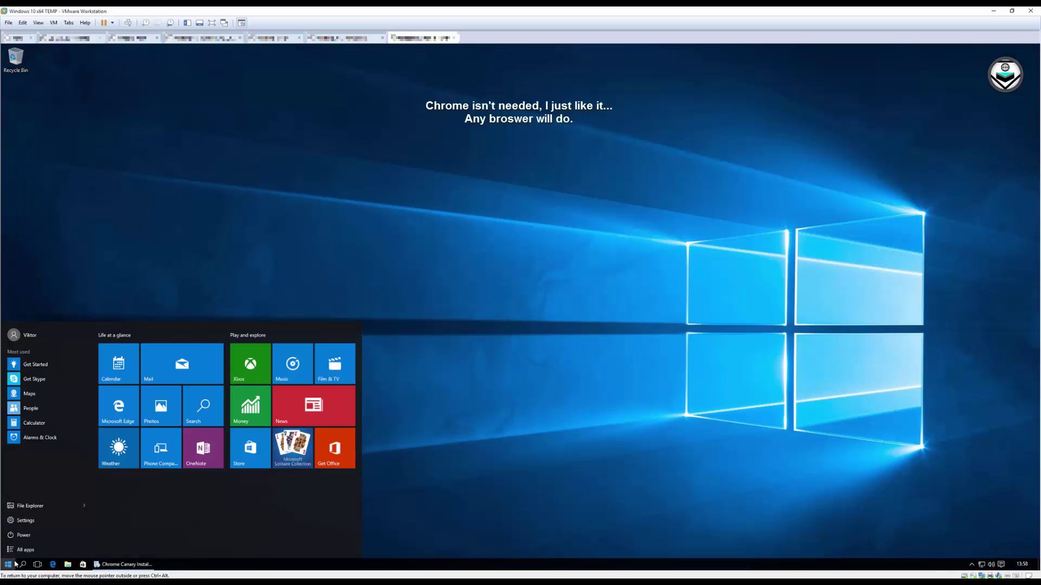
text(guest)
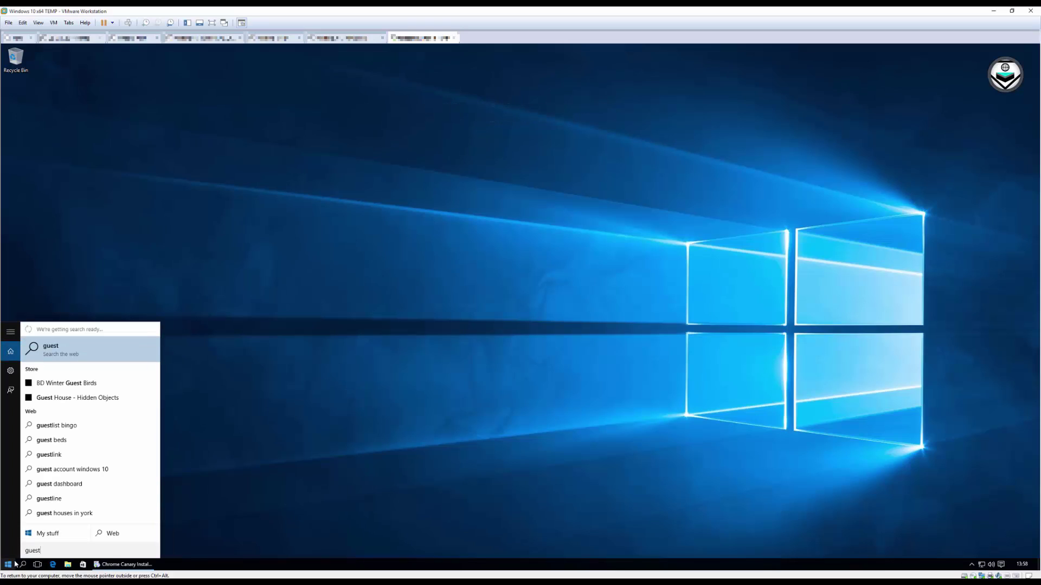
key(super)
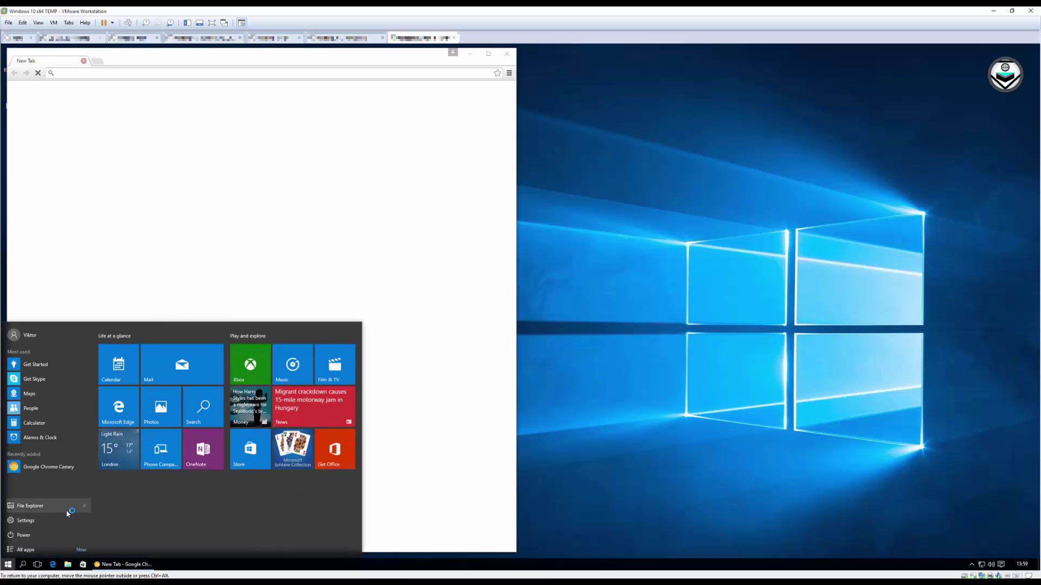
click(33, 521)
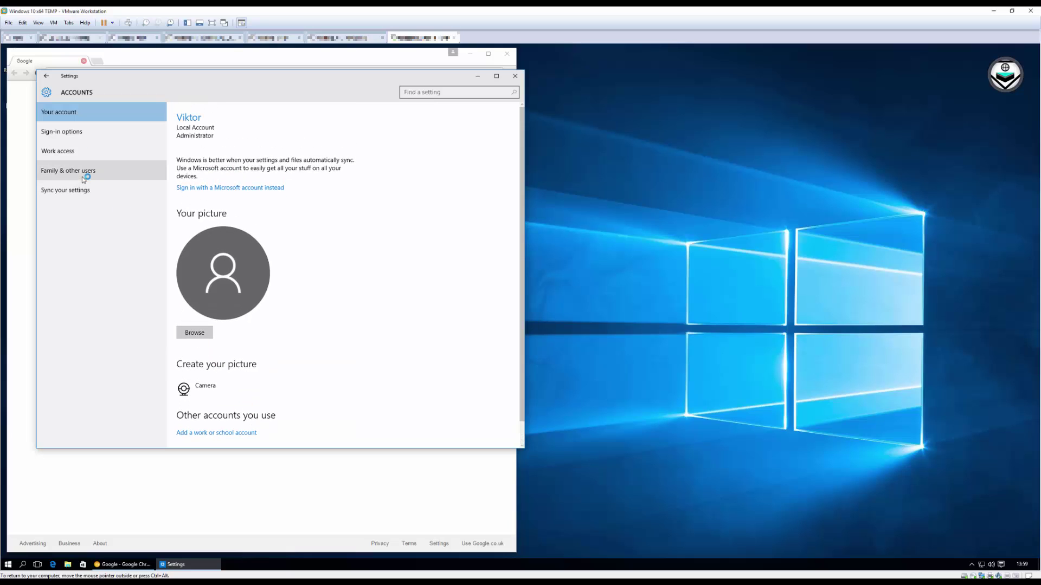
Step: Go to Accounts > Family & other users, try 'Add someone else', and close the Microsoft sign-in dialog
click(76, 132)
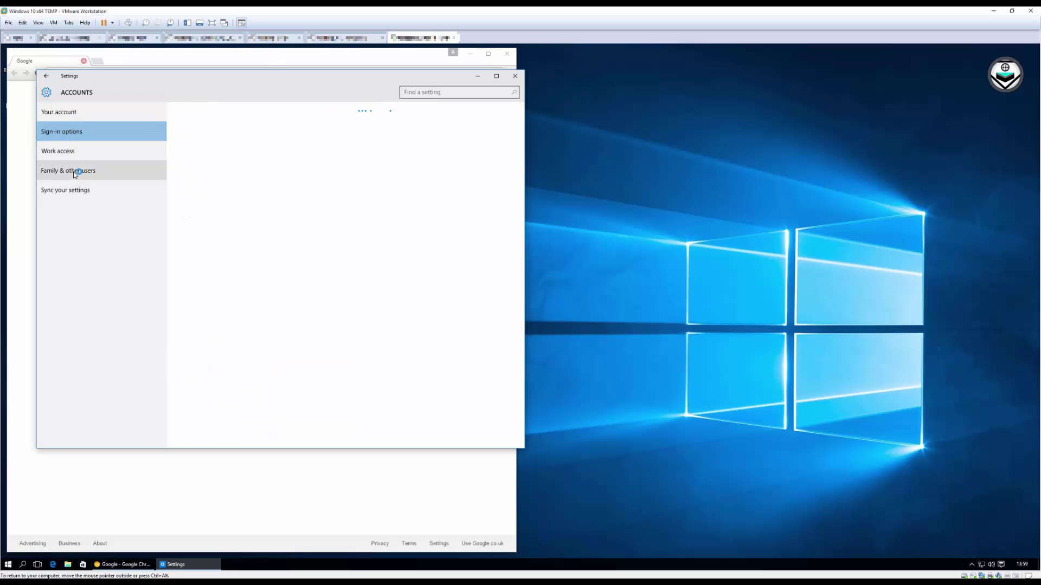
click(76, 173)
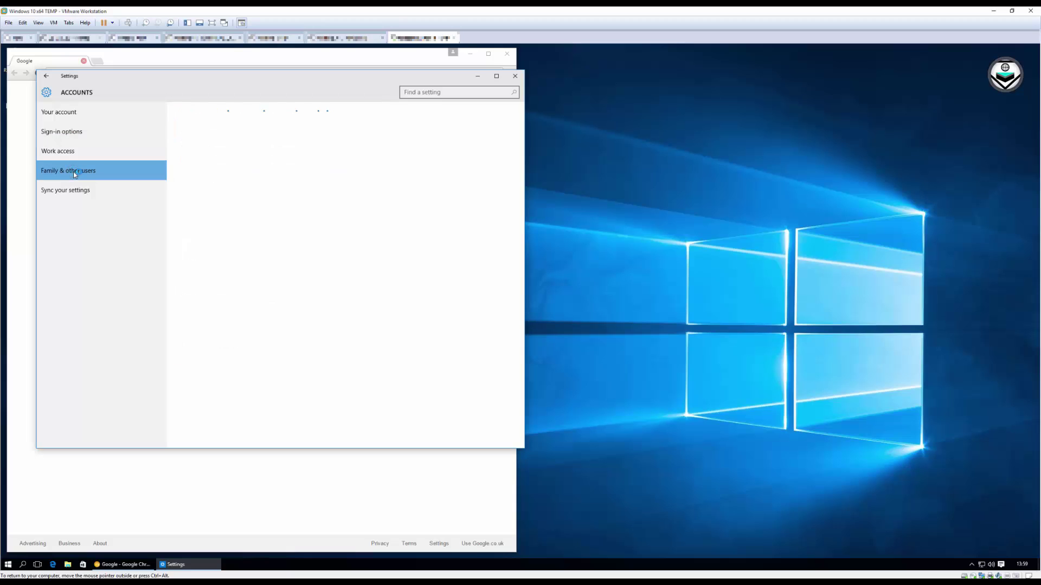
click(234, 252)
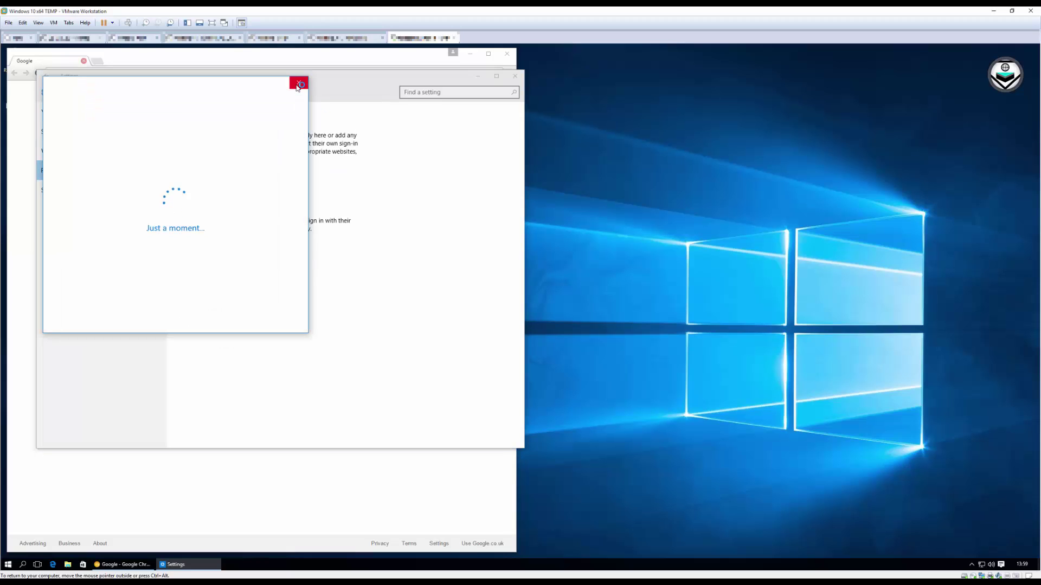
click(298, 85)
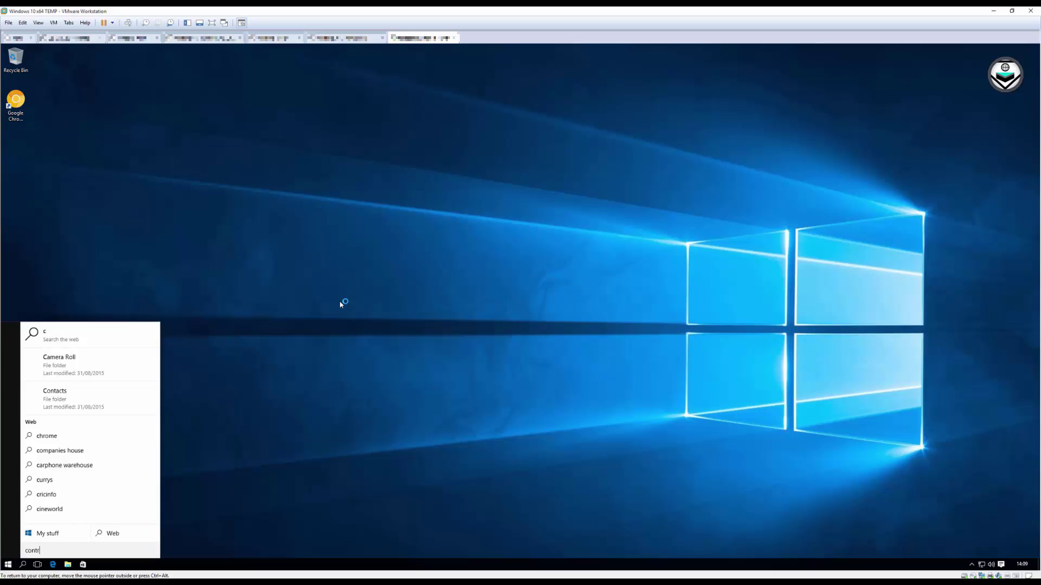
Step: Open Control Panel in Small icons view and browse User Accounts > Manage another account > add user
text(anel)
key(Return)
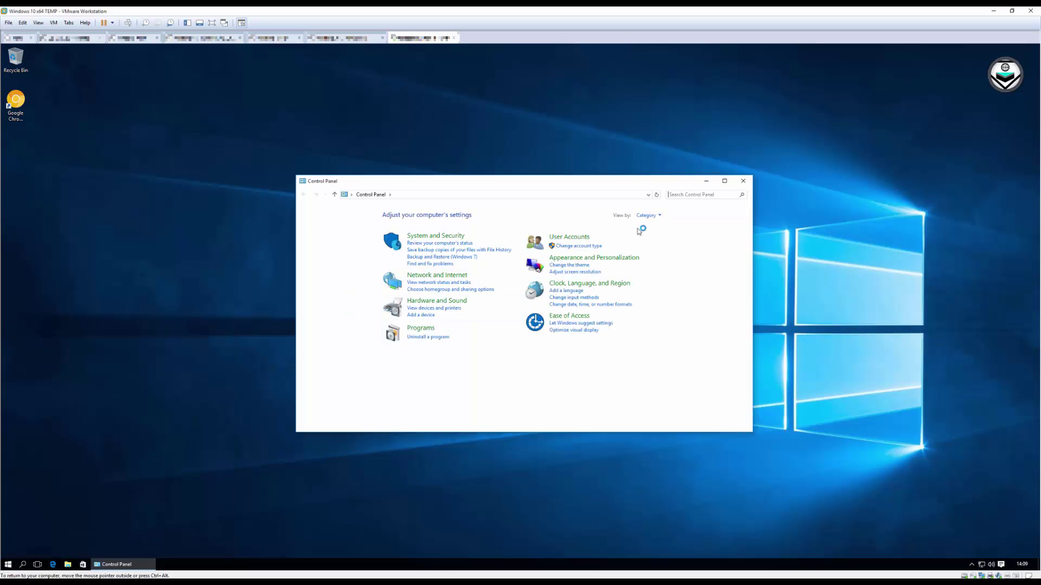
click(648, 215)
click(658, 242)
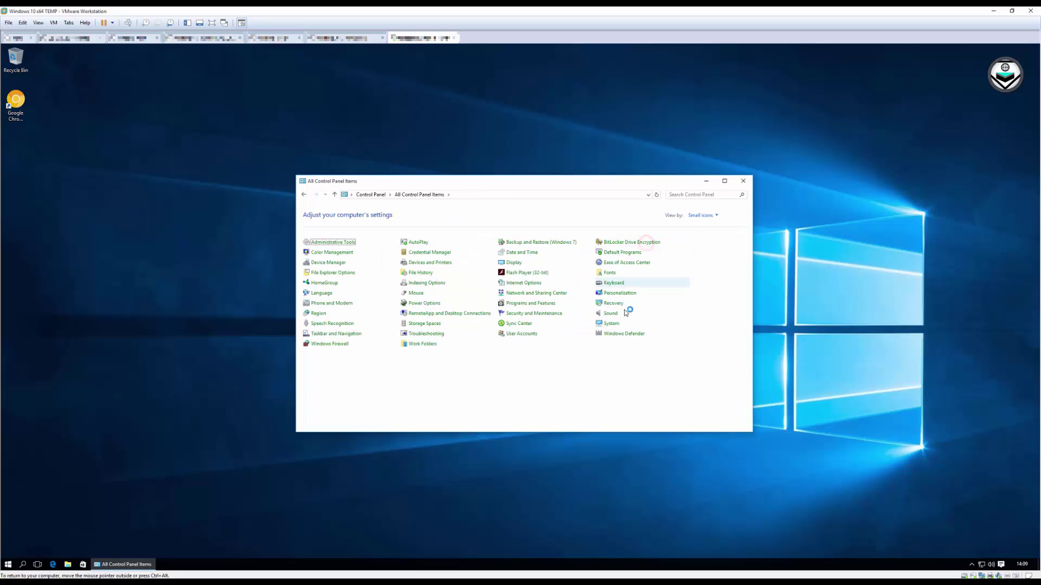
click(519, 333)
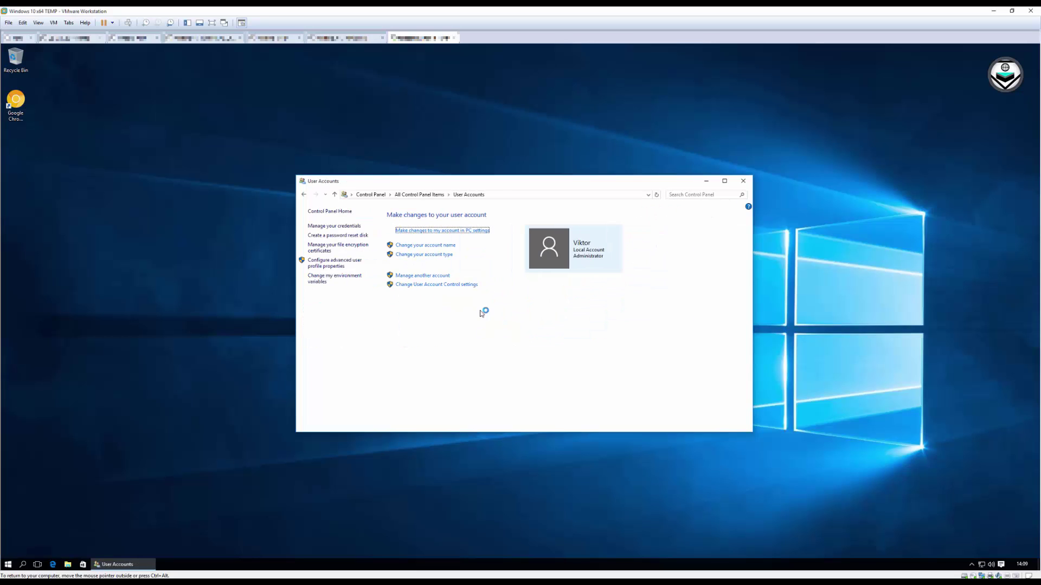
click(424, 276)
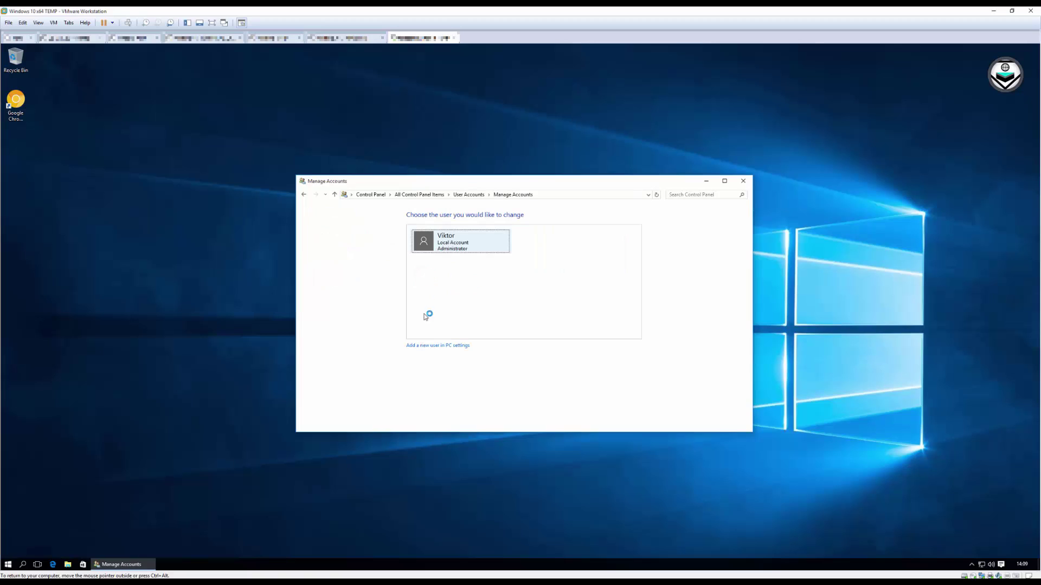
click(434, 346)
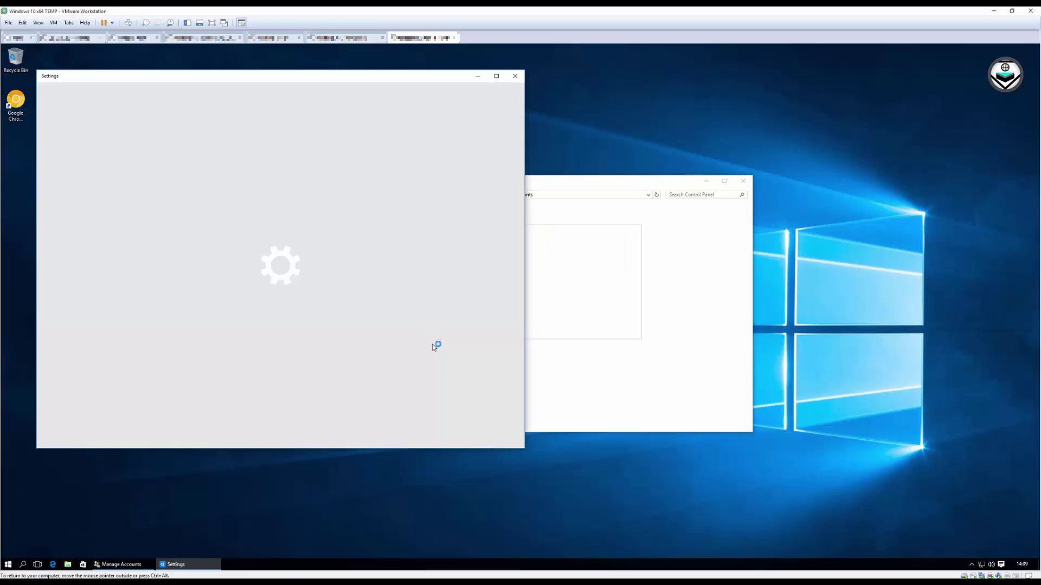
click(515, 76)
Step: Run the classic user accounts window from Run, view the accounts list, and close it
key(super+r)
key(ctrl+v)
key(Return)
click(448, 286)
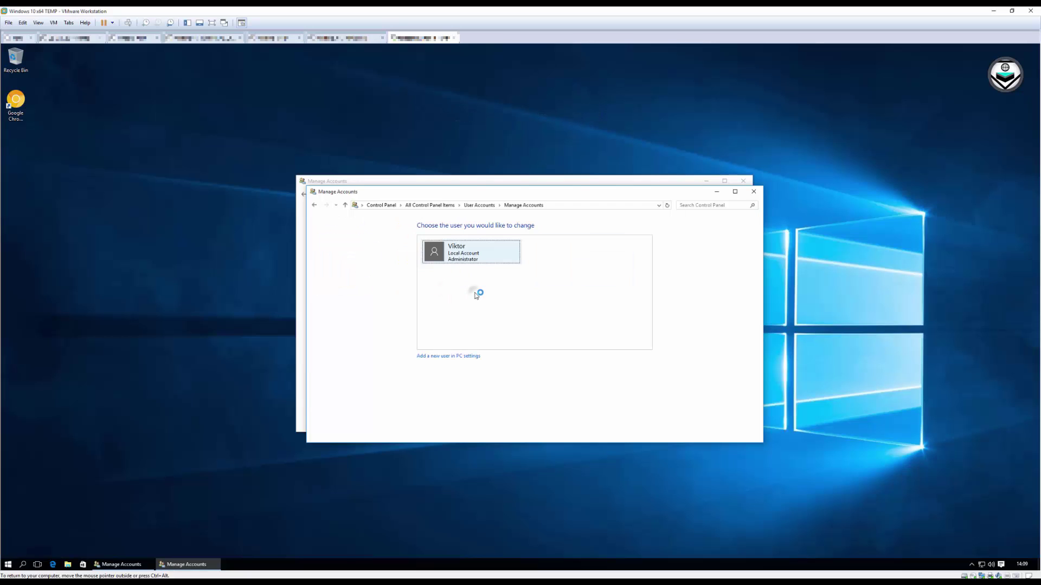
click(753, 191)
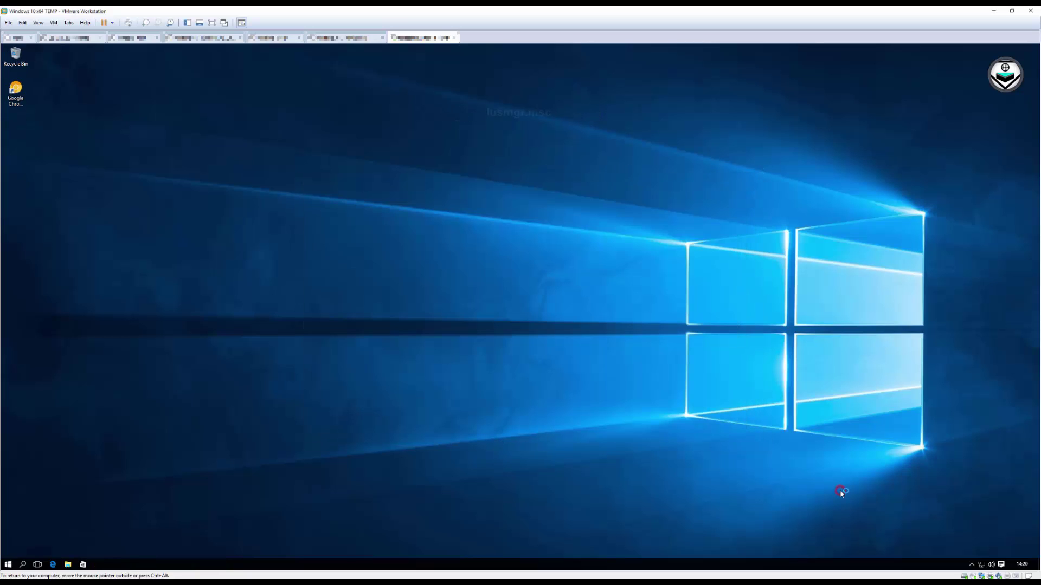
Step: Run lusrmgr.msc and enable the Guest account by clearing 'Account is disabled'
key(super+r)
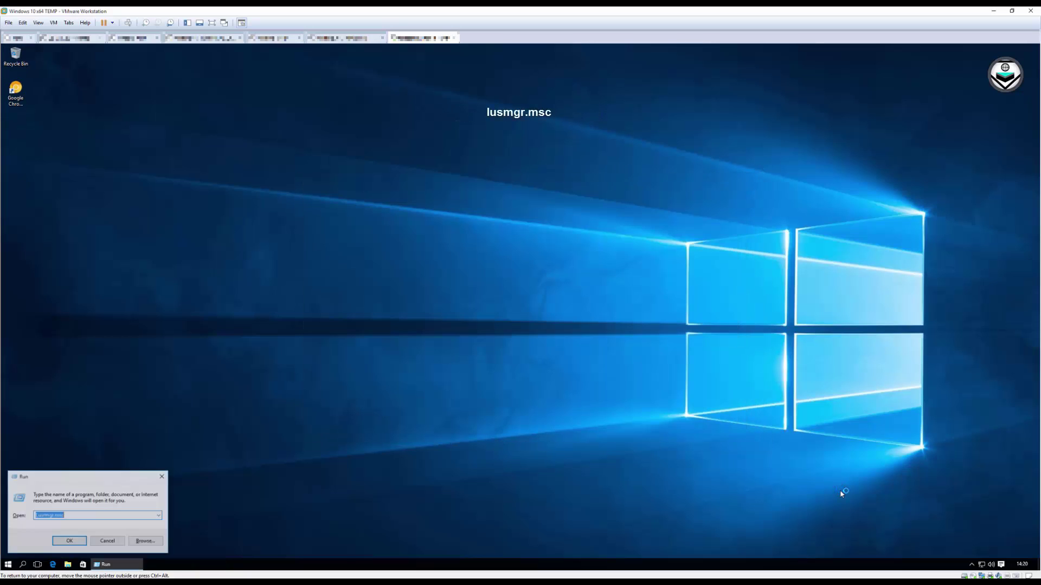
key(Return)
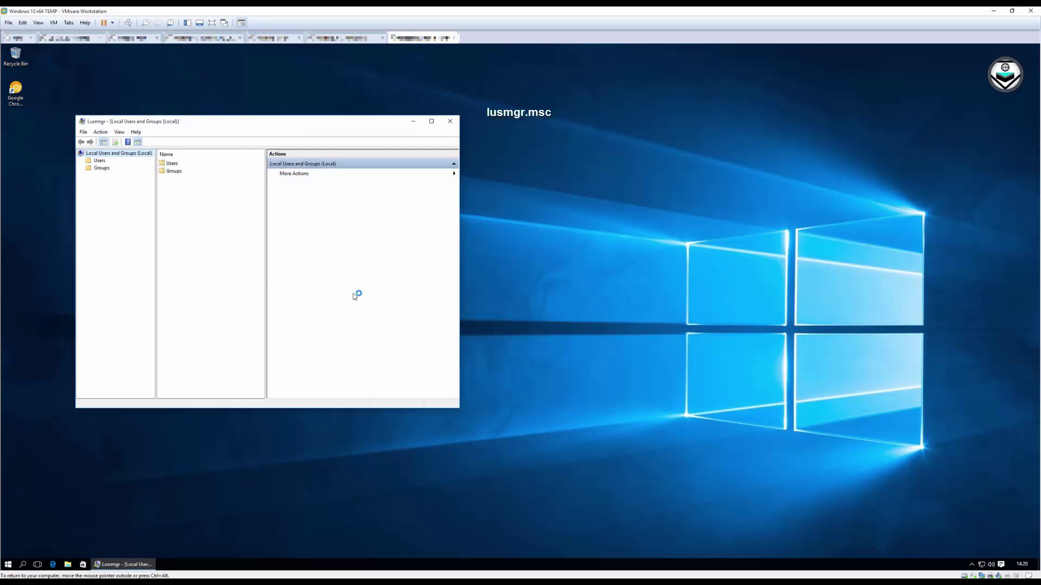
click(100, 161)
double_click(171, 179)
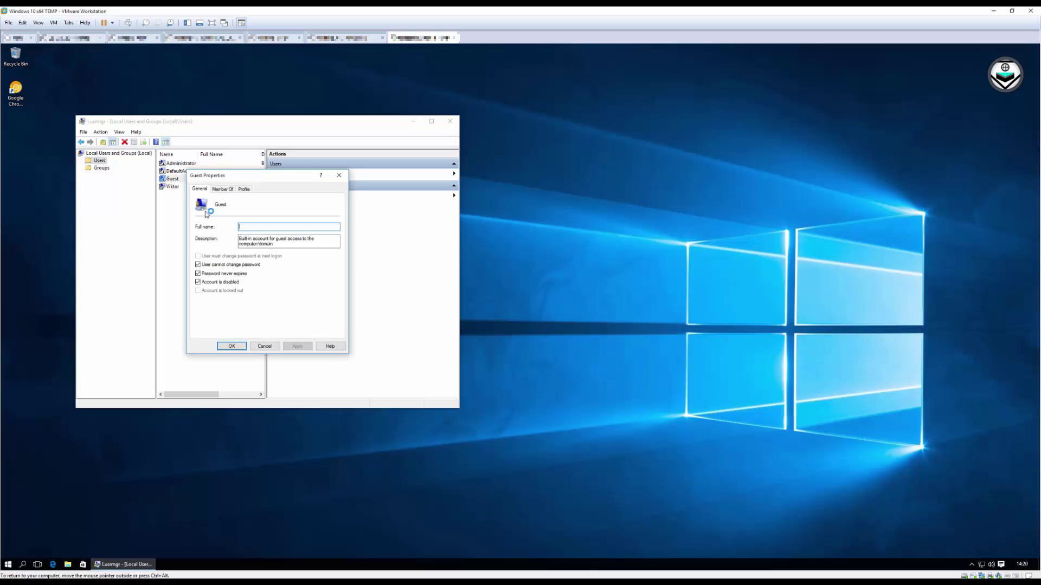
click(219, 281)
click(233, 346)
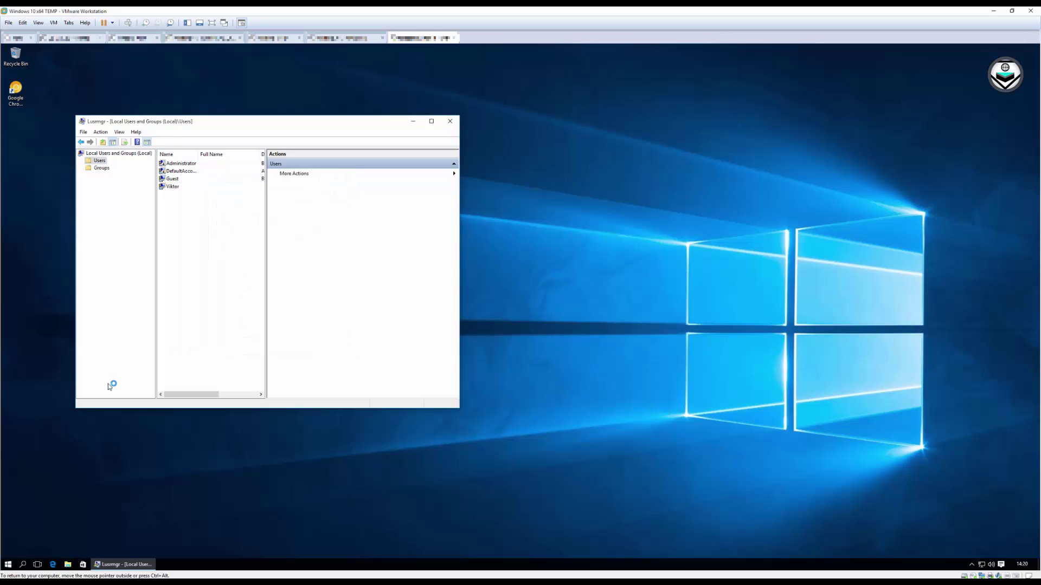
Step: Close Local Users and Groups and check the Start menu account list for Guest
key(alt+F4)
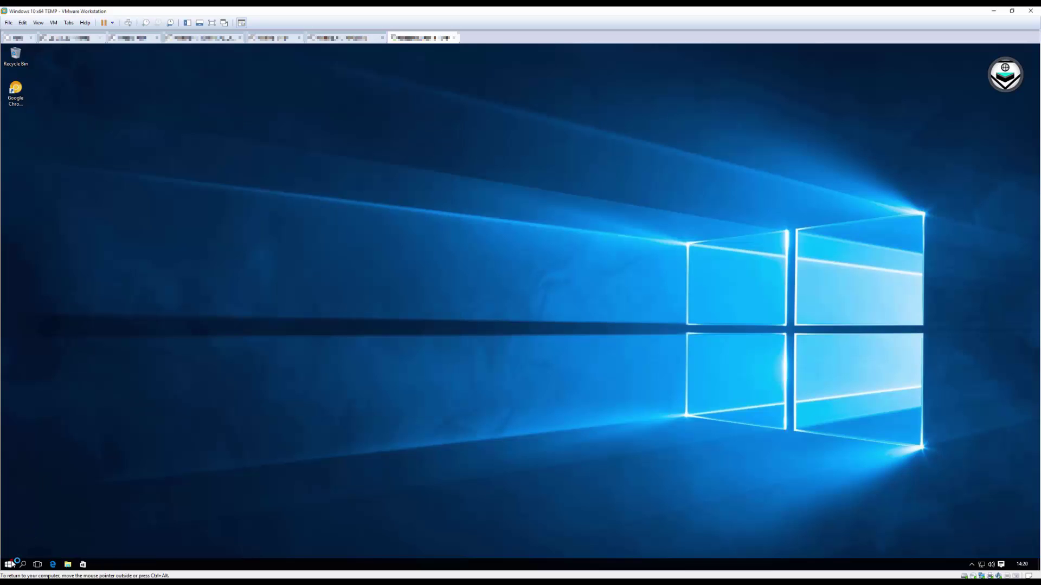
click(10, 564)
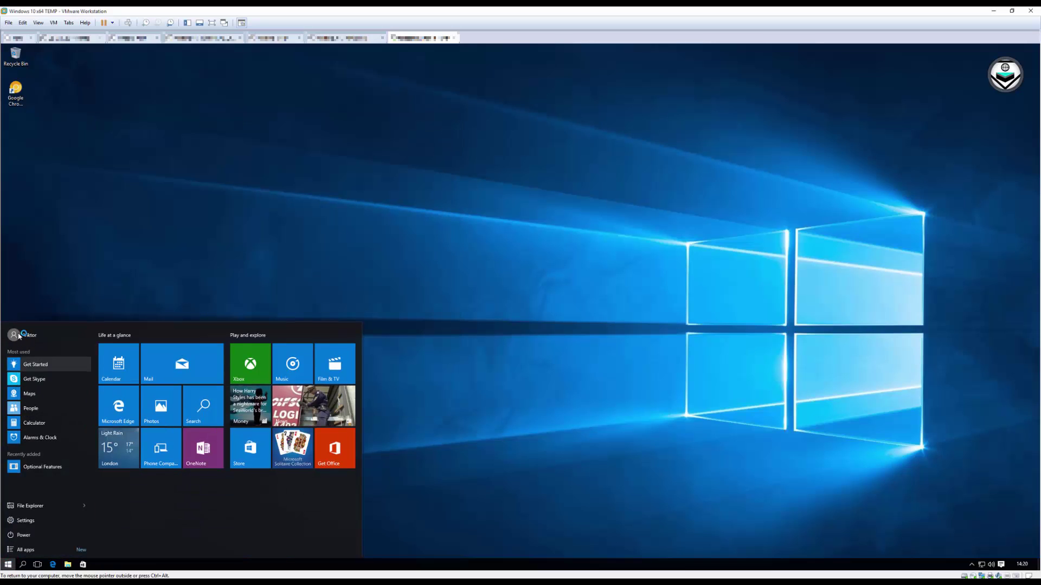
click(21, 335)
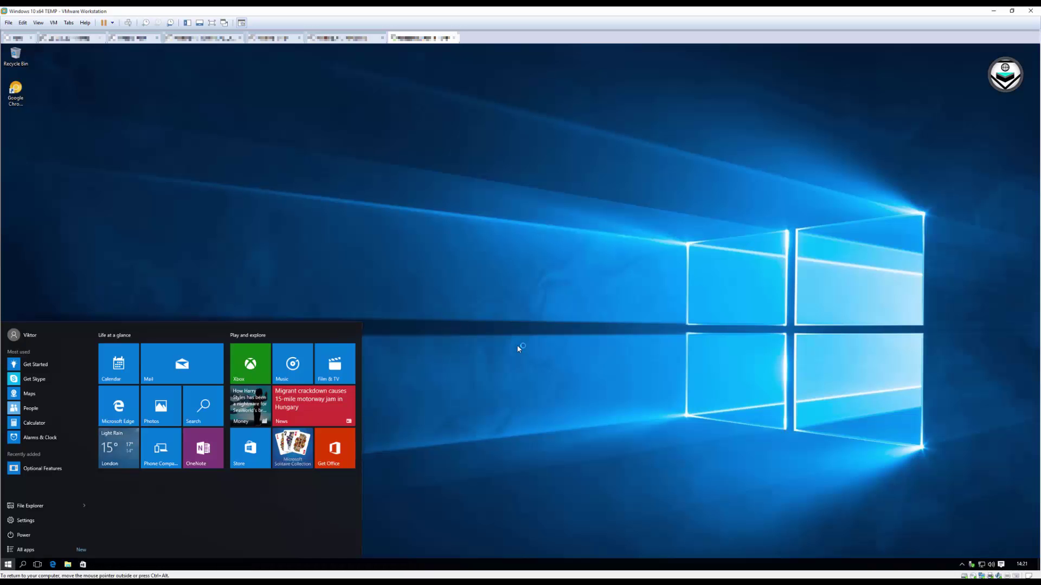
Step: Run secpol and open Local Policies > User Rights Assignment, maximized
key(super+r)
text(secpol)
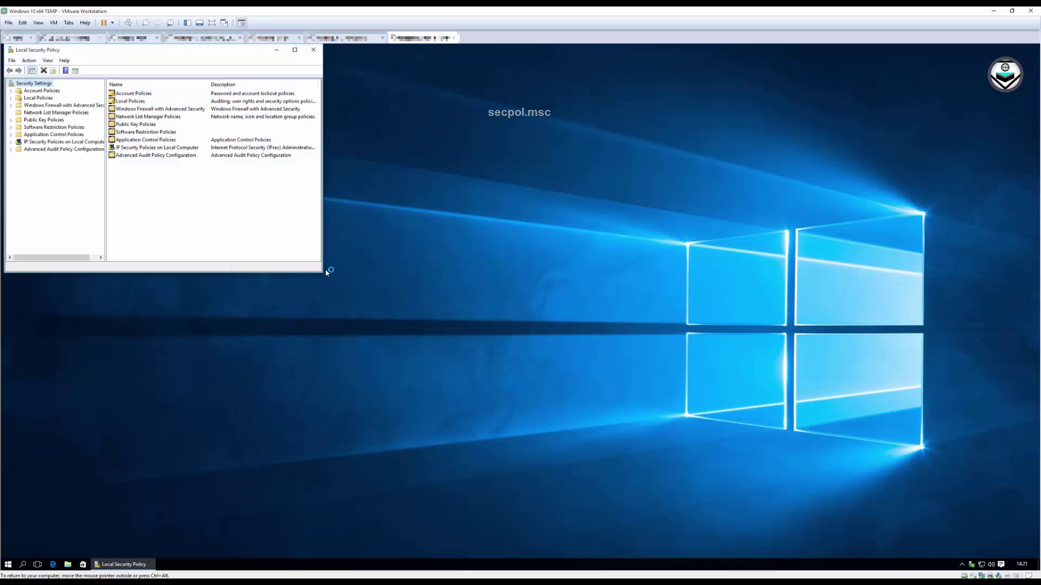
double_click(127, 101)
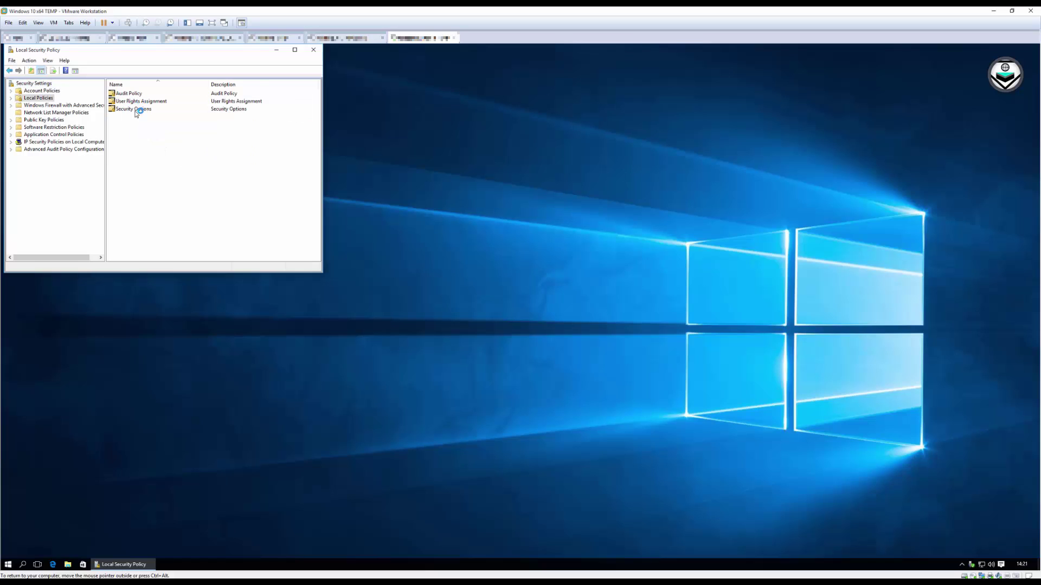
double_click(133, 102)
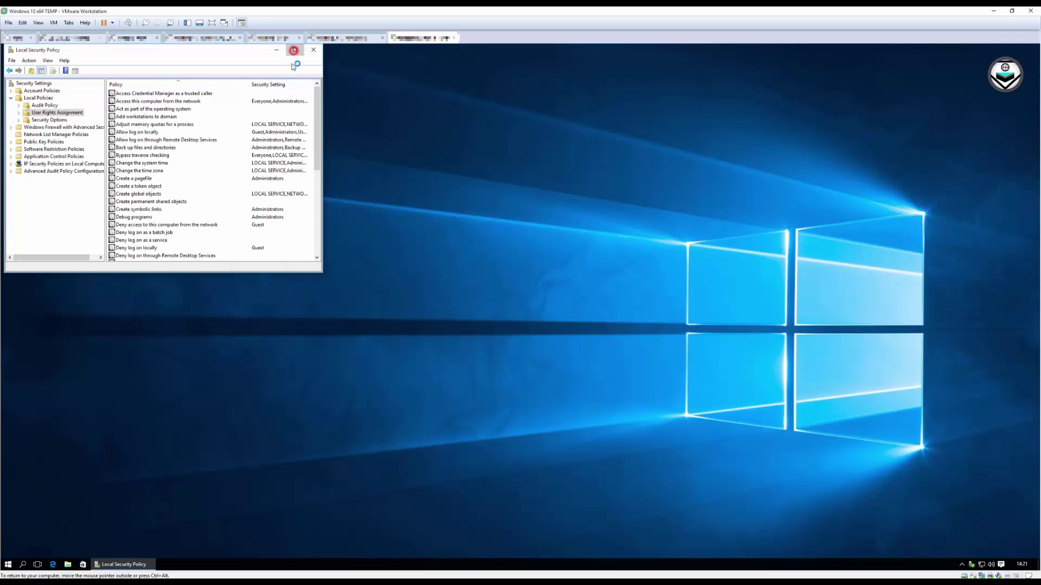
click(293, 50)
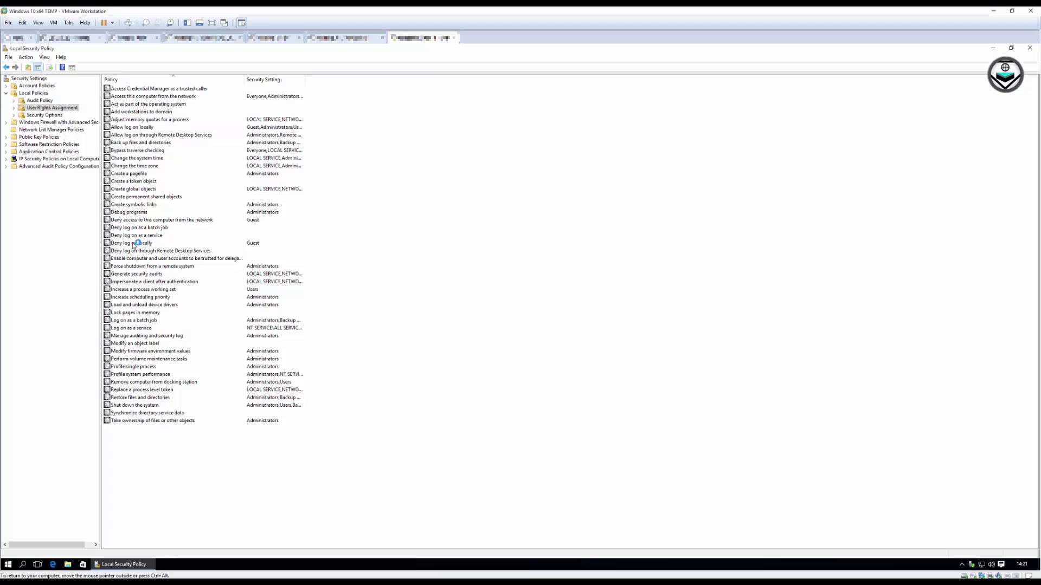
Step: Remove Guest from the 'Deny log on locally' policy, save, and close Local Security Policy
double_click(133, 243)
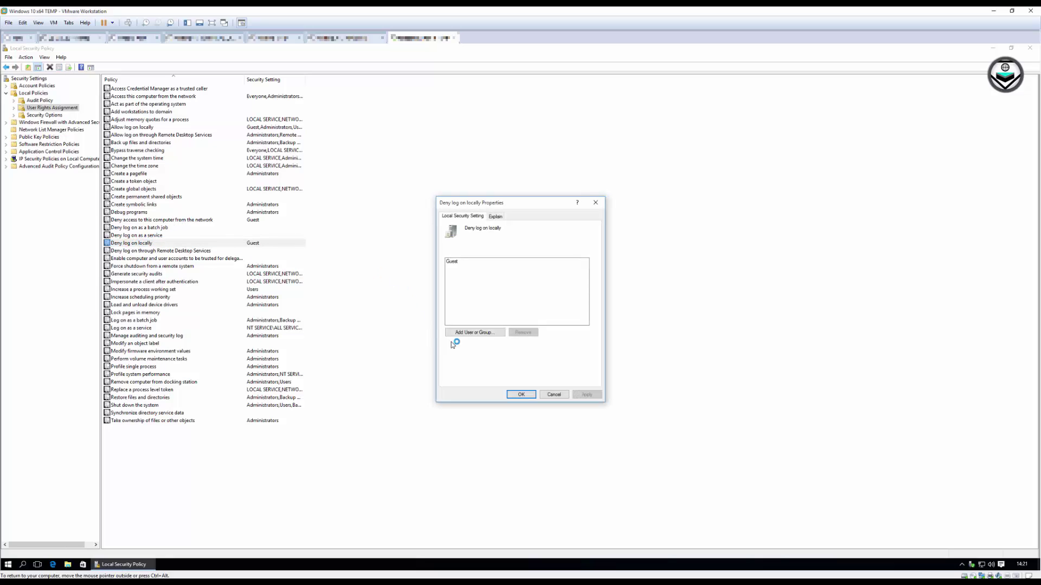
click(454, 262)
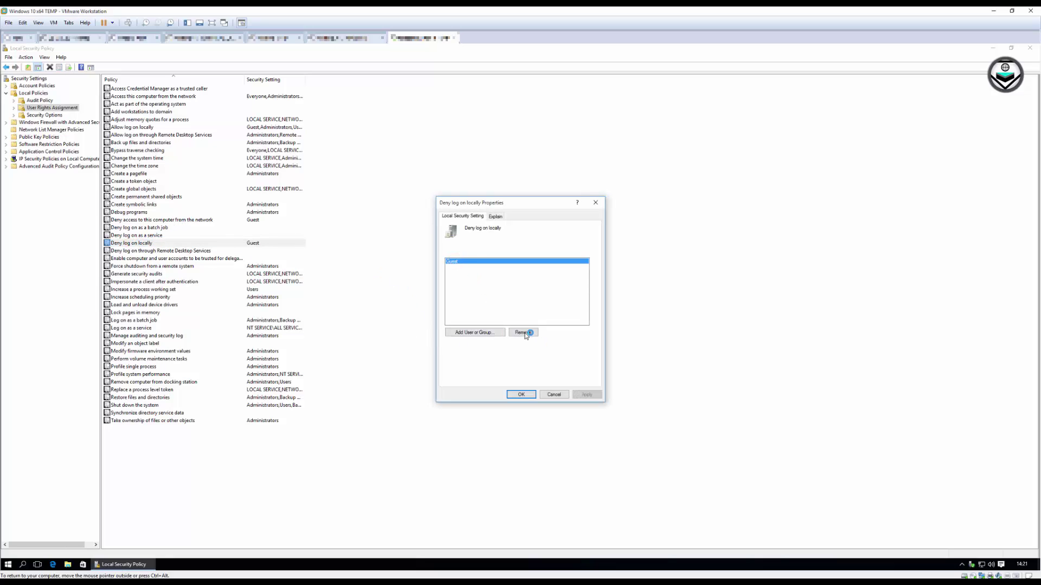
click(522, 332)
click(521, 394)
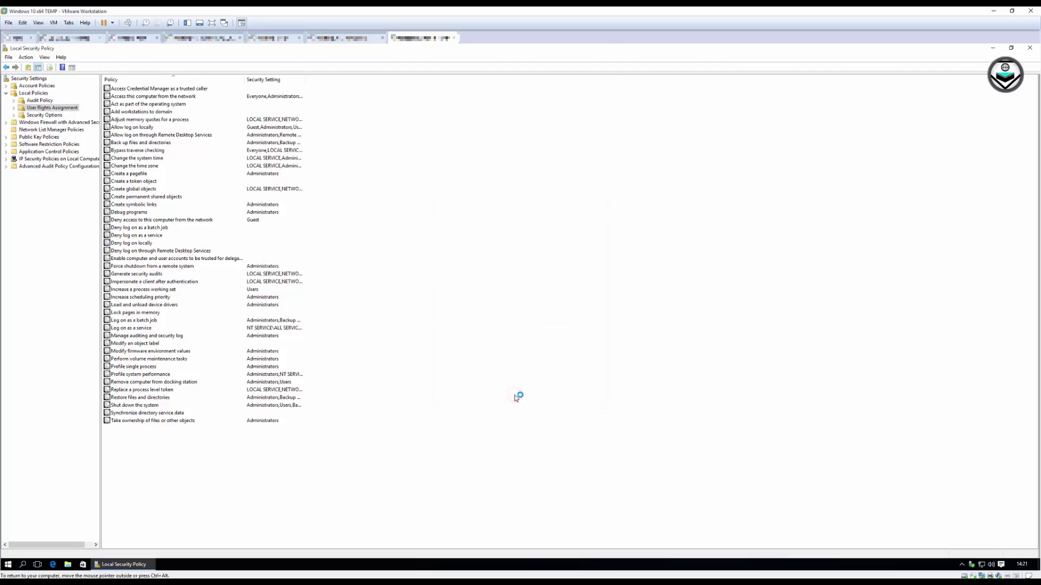
key(alt+F4)
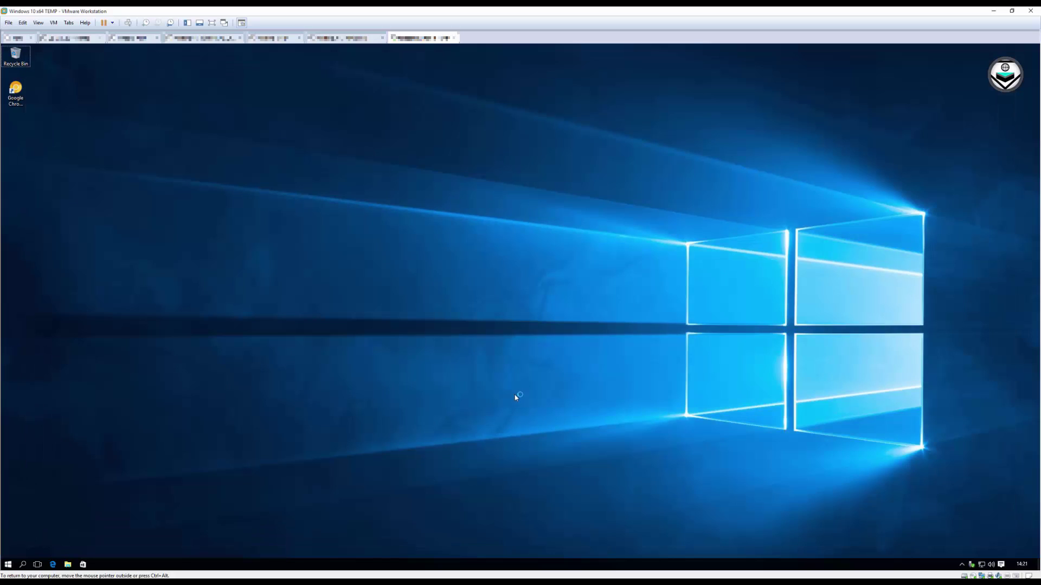
key(super)
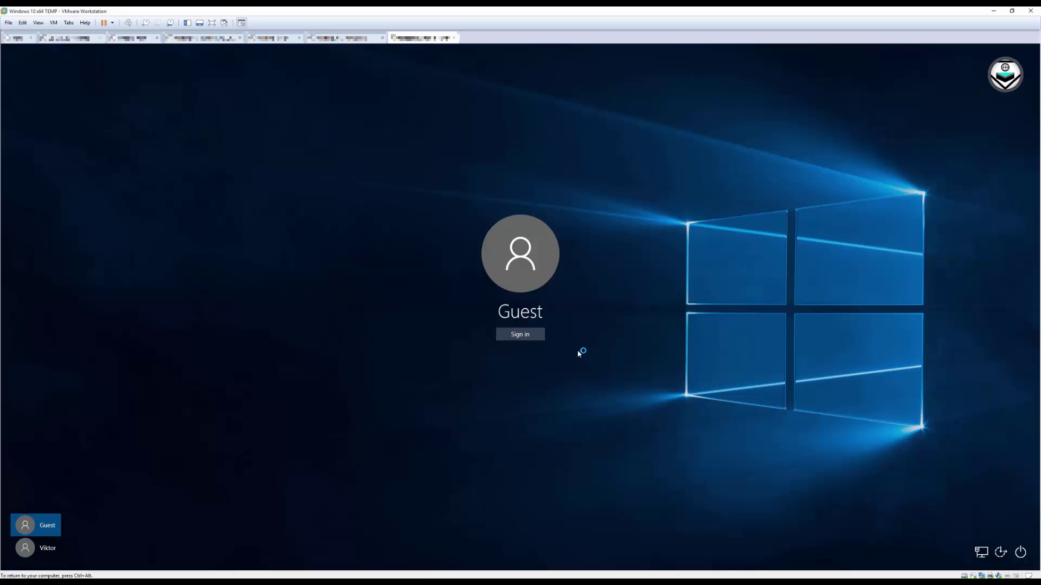
Step: Sign in to the Guest account from the Windows login screen
click(520, 335)
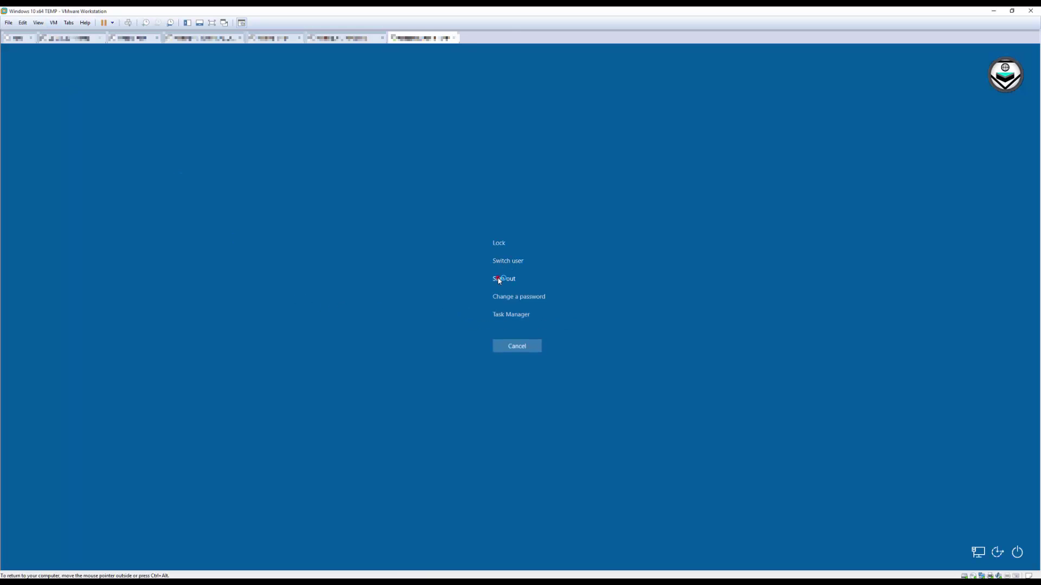
Step: Sign out and back in, then open ghisler.com in Chrome Canary
click(489, 280)
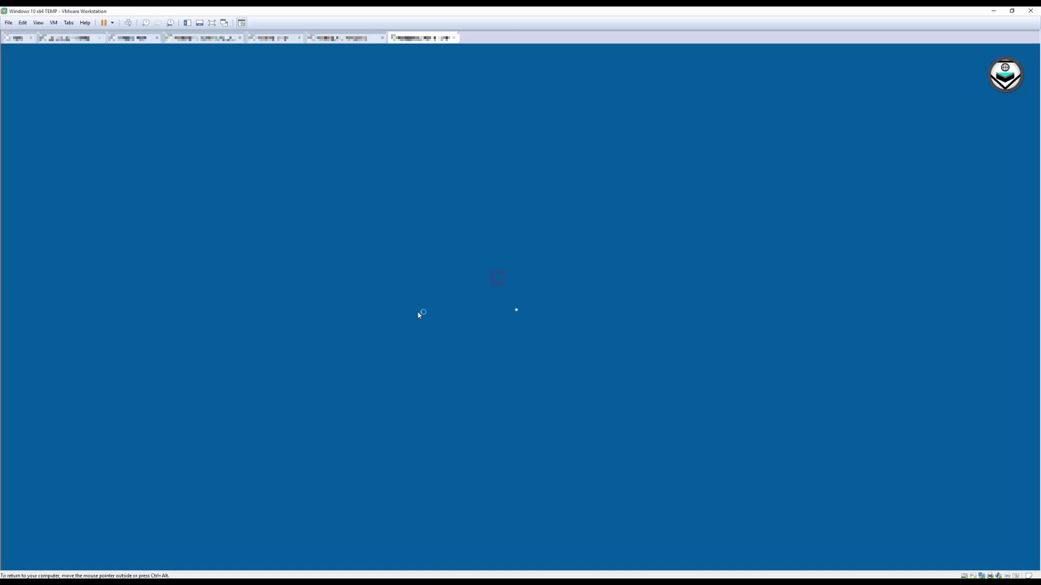
click(48, 549)
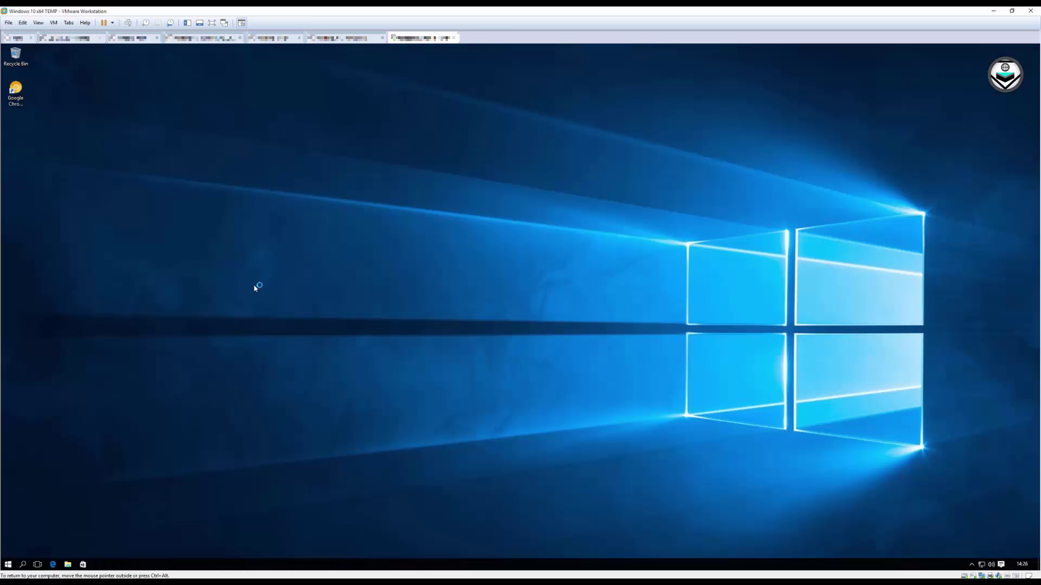
click(16, 96)
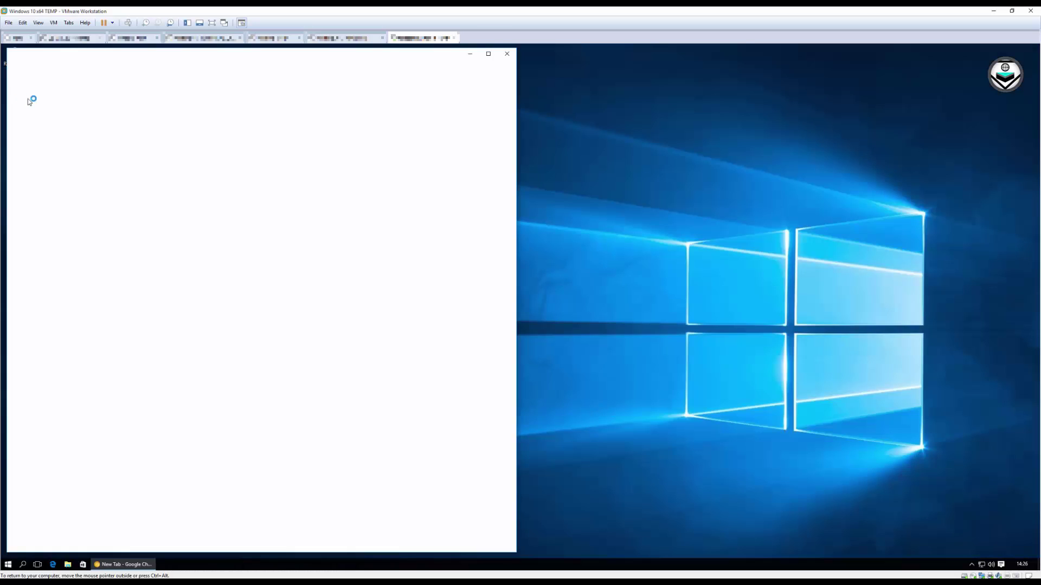
text(ghi)
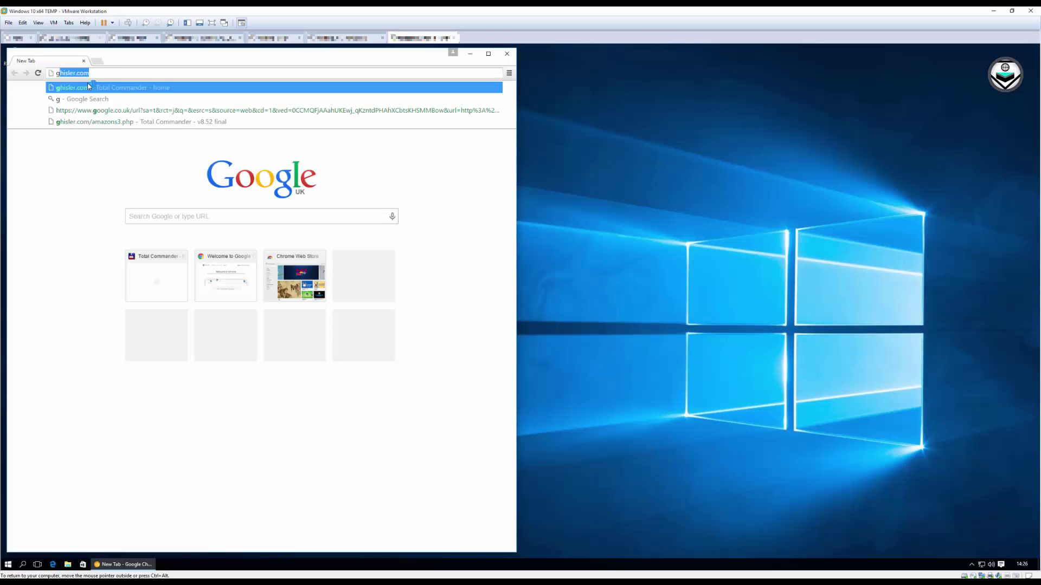
text(sler)
key(Return)
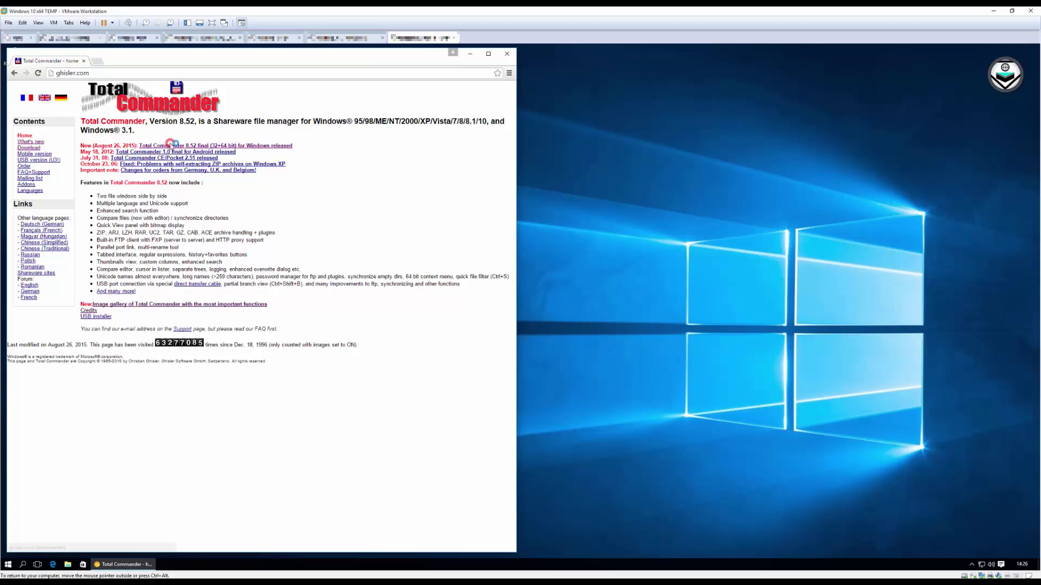
Step: Download the 64-bit-only Total Commander 8.52 installer from the direct download page
click(172, 146)
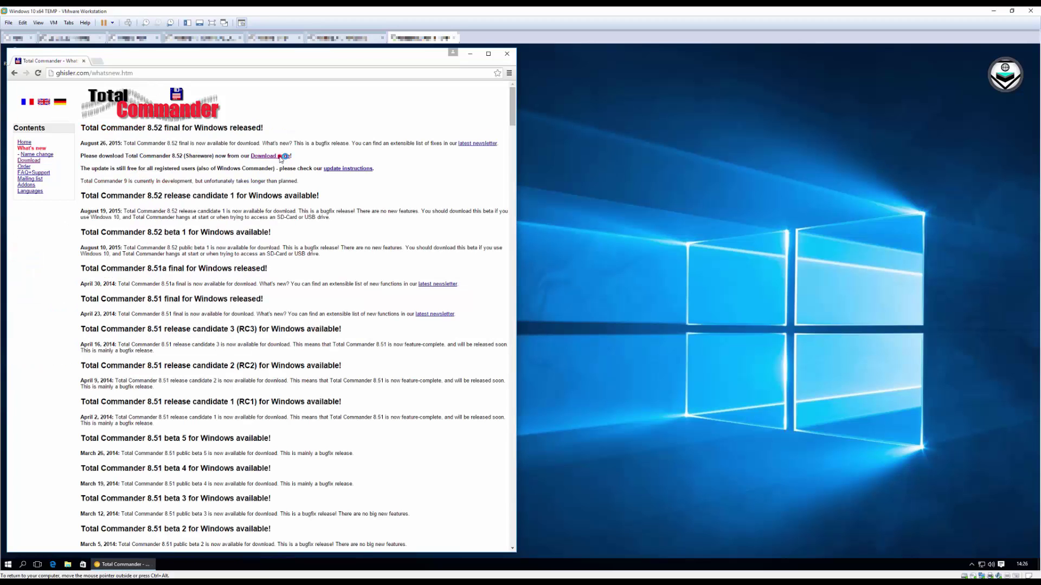
click(280, 157)
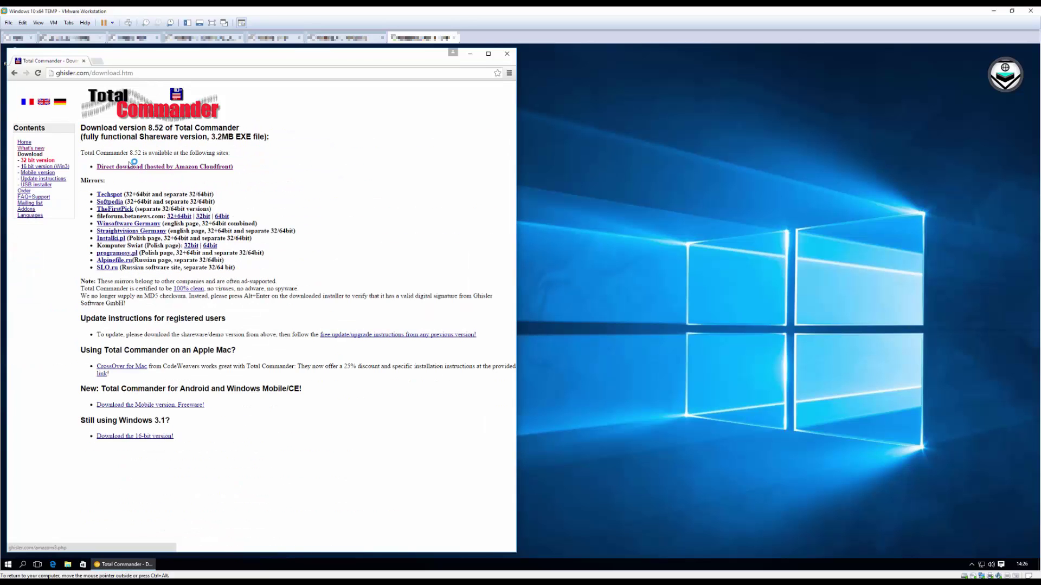
click(130, 166)
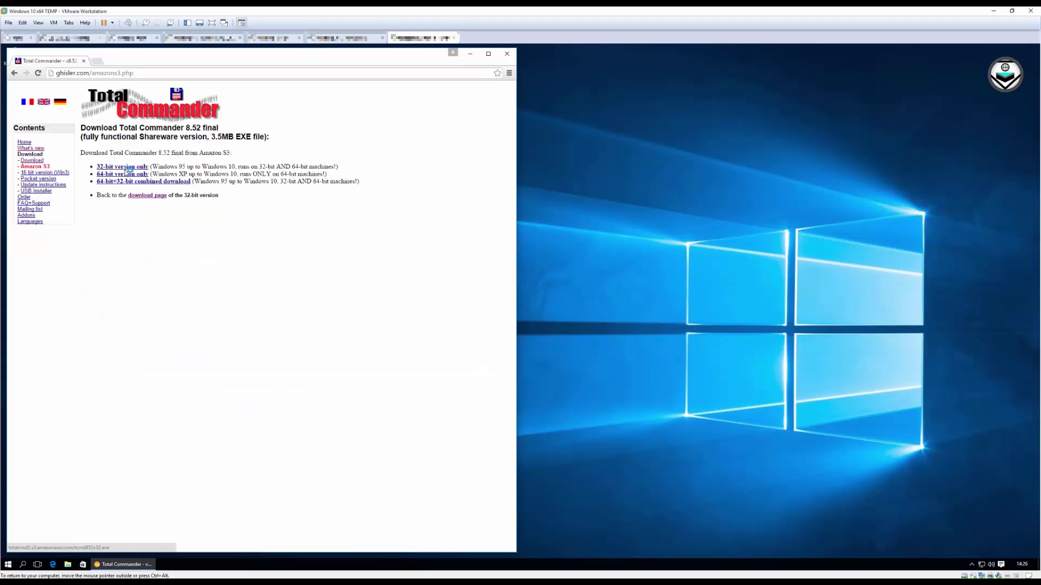
click(125, 174)
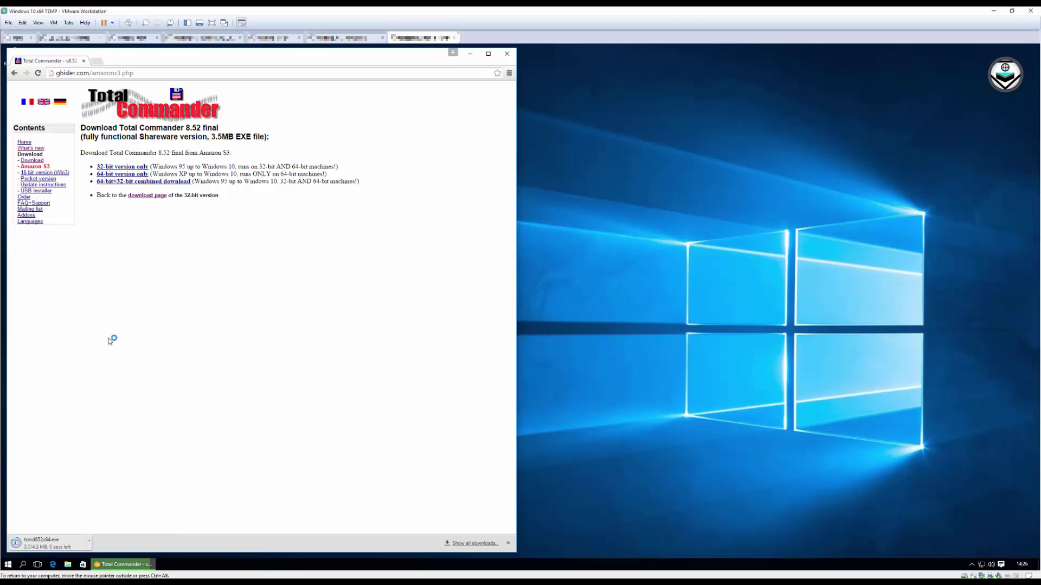
Step: Run tcmd852x64.exe, allowing changes and accepting the language prompt
click(38, 542)
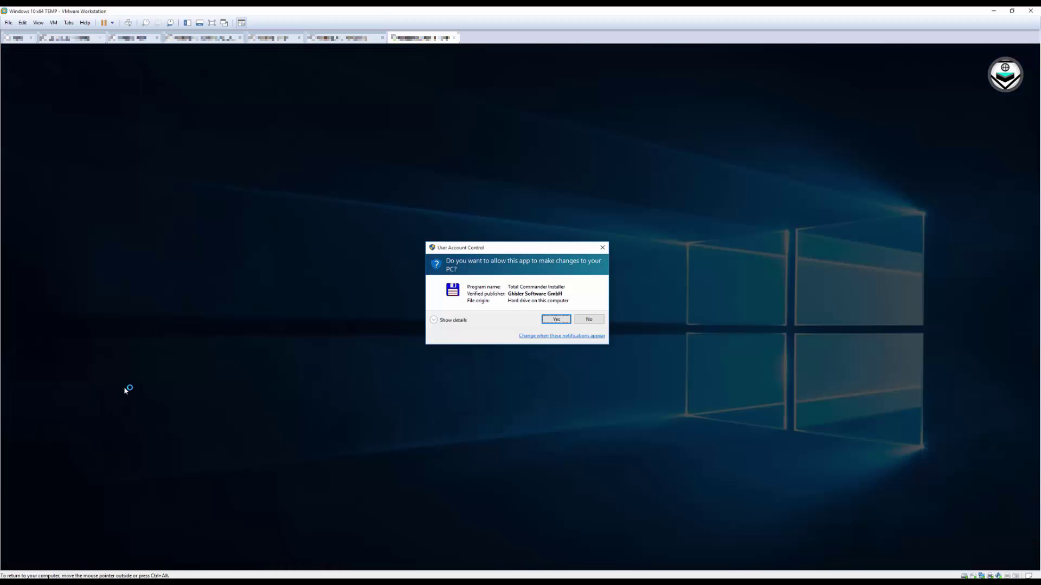
key(Return)
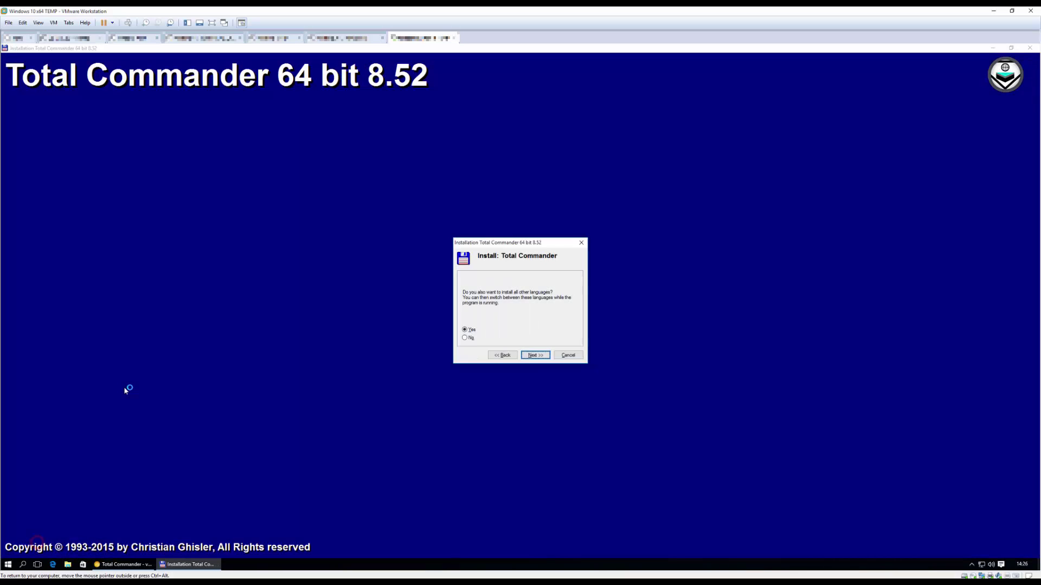
key(Return)
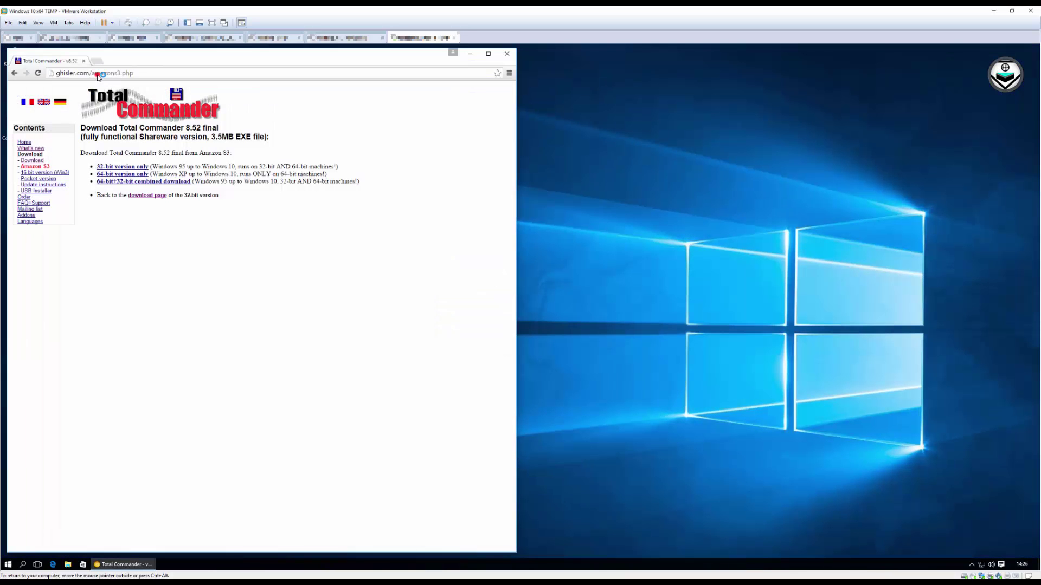
Step: Download LockHunter from the lockhunter.com download page
click(99, 77)
text(lockh)
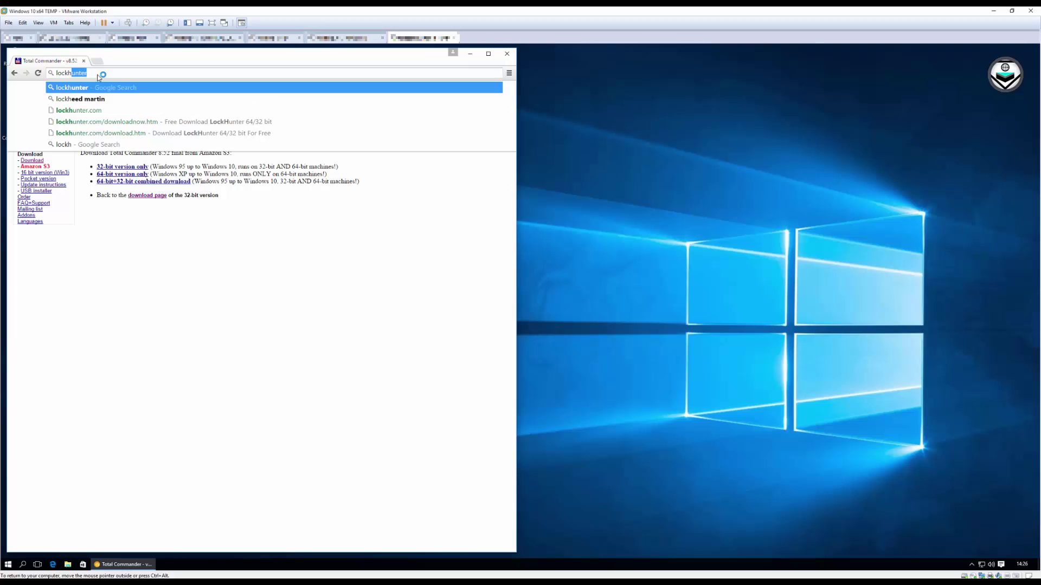
key(Down)
key(Down)
key(Down)
key(Return)
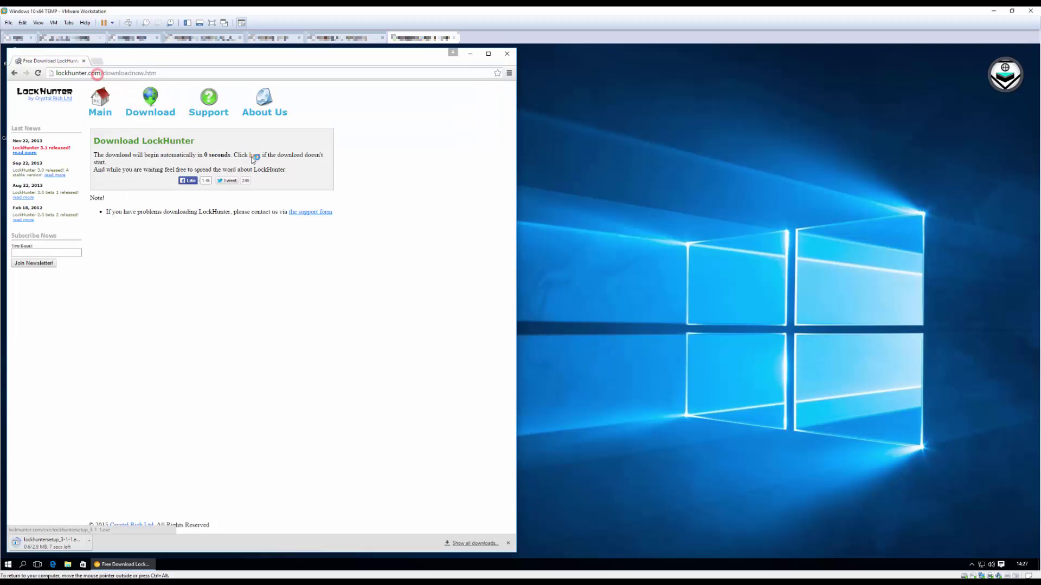
click(254, 156)
click(543, 363)
Step: Find Classic Shell via Google, install it, and accept the Classic Start Menu settings
click(140, 73)
text(classic shell)
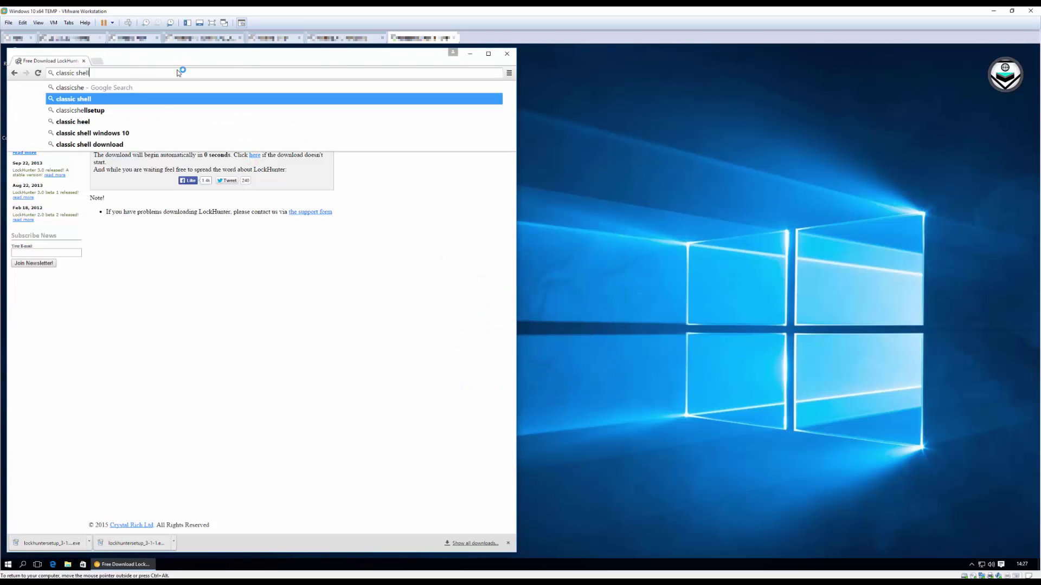
key(Return)
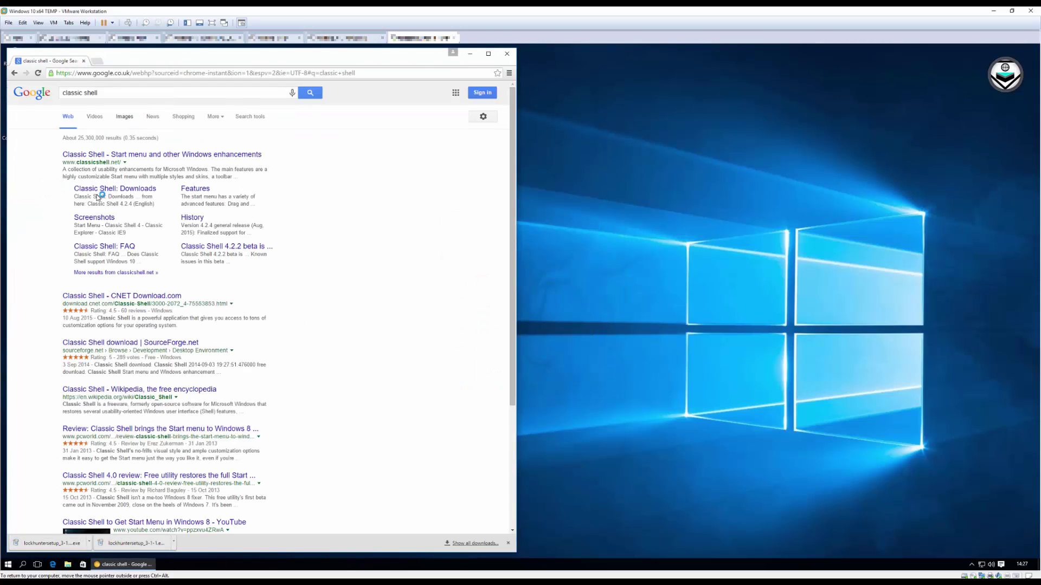
click(95, 190)
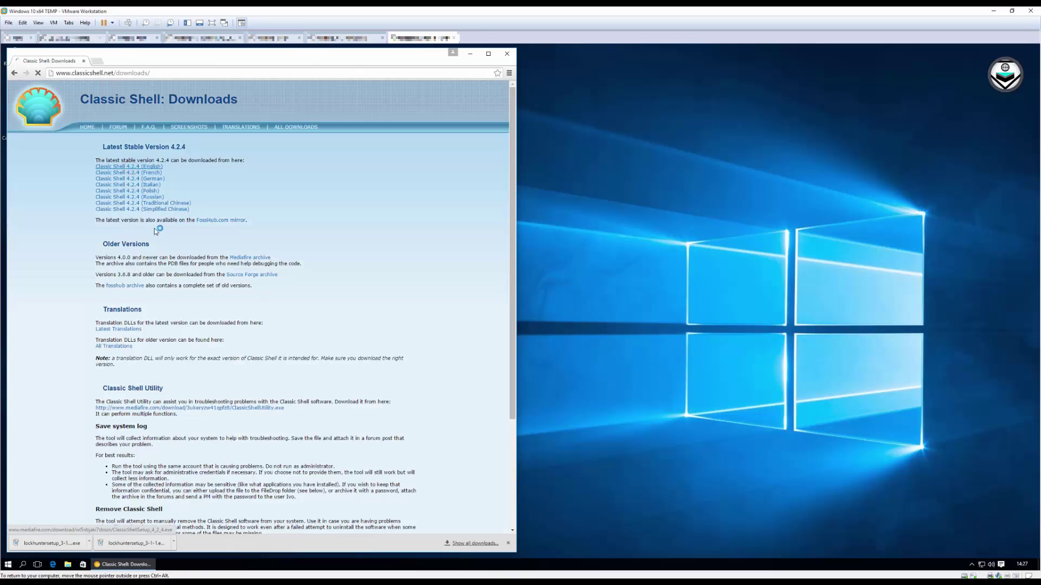
click(47, 544)
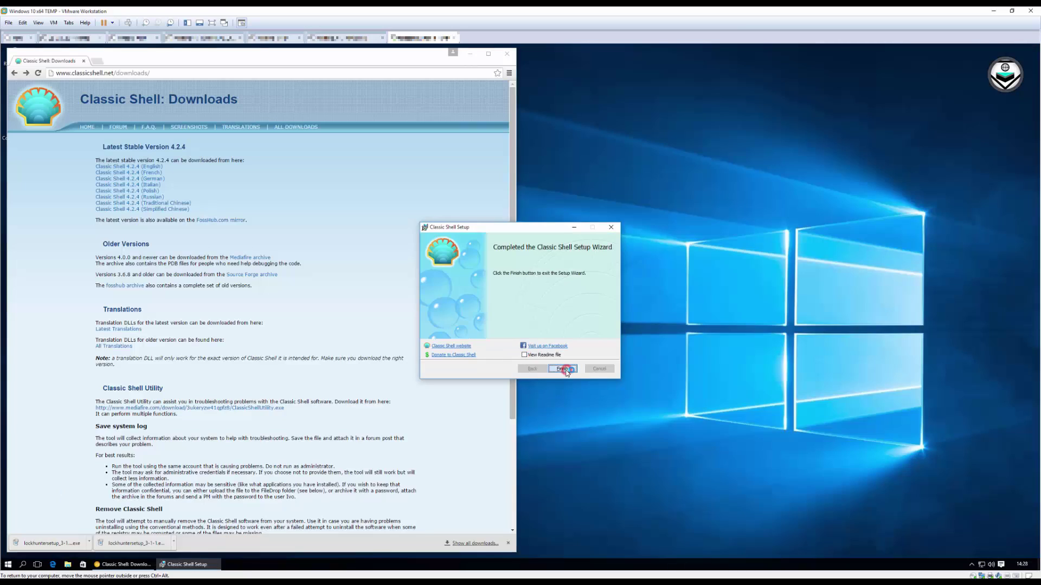
click(564, 369)
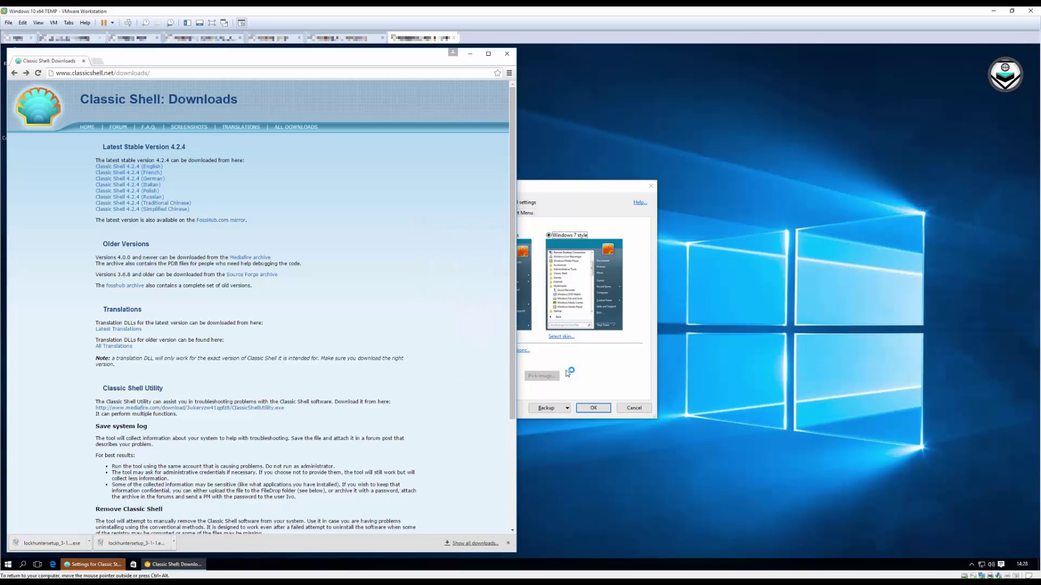
click(594, 408)
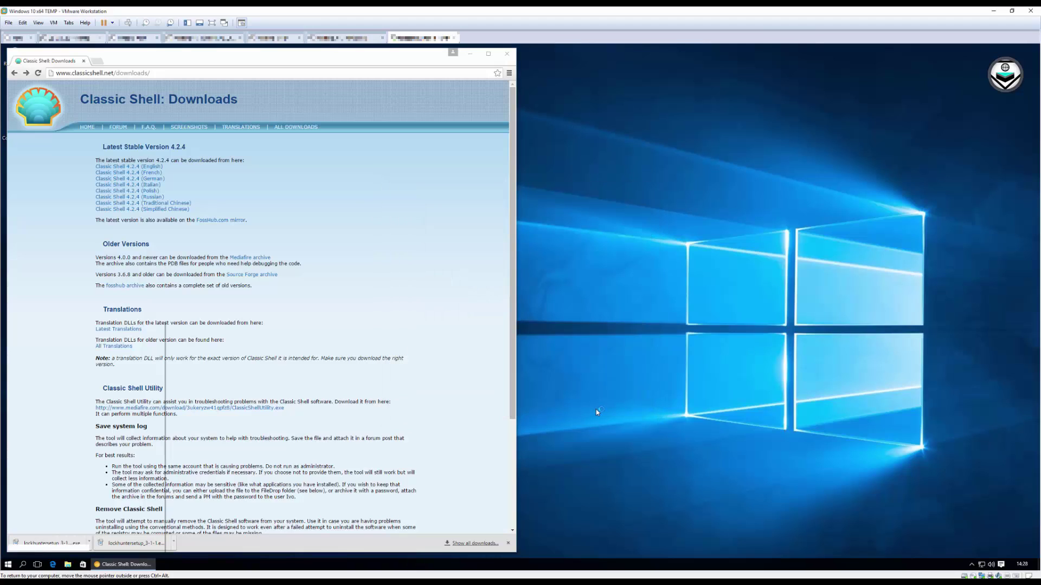
Step: Launch Total Commander from the Start menu and enable Show hidden files and Show system files under Display settings
key(super)
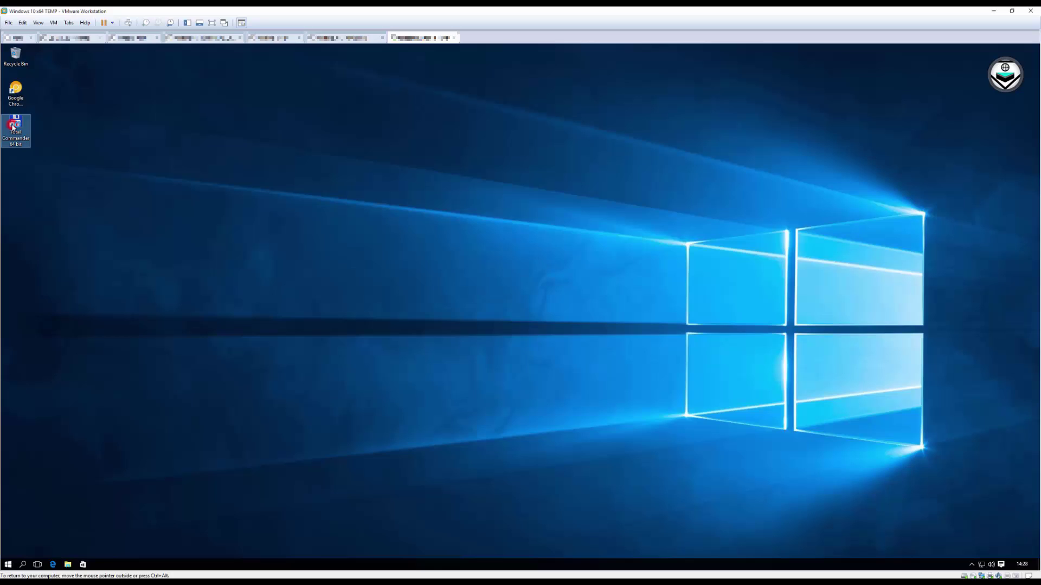
double_click(14, 126)
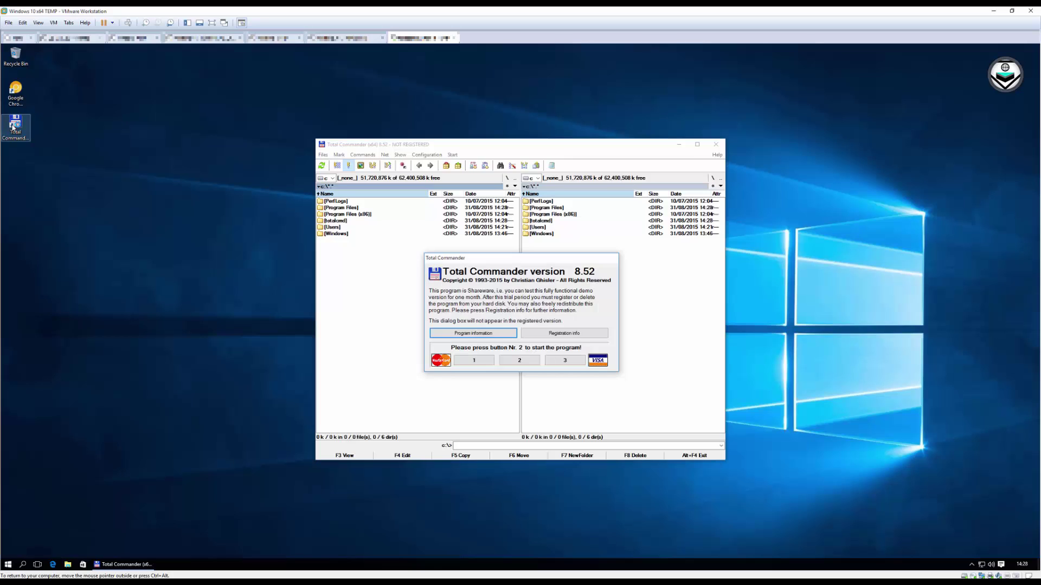
click(519, 360)
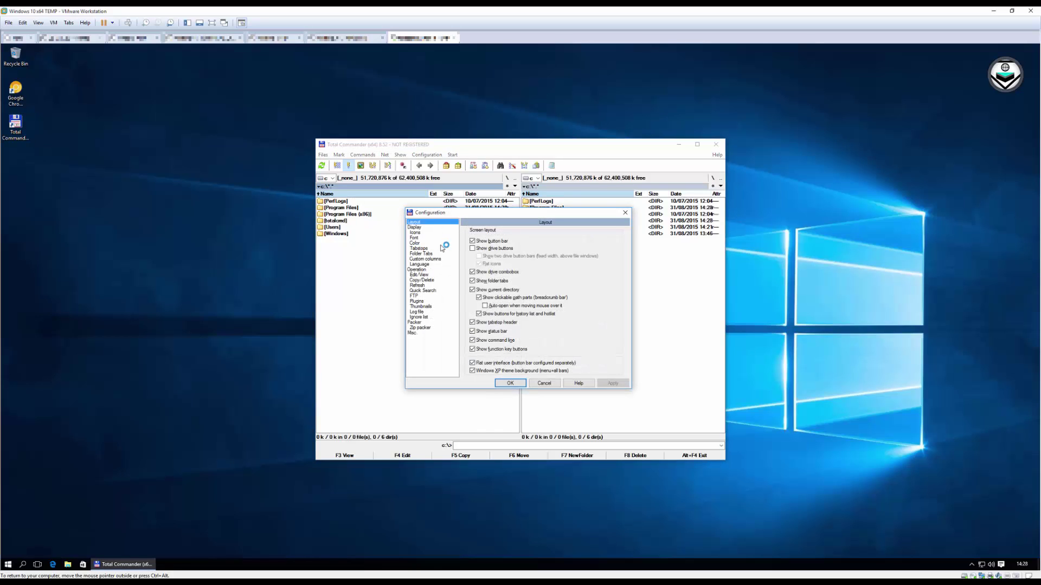
click(415, 227)
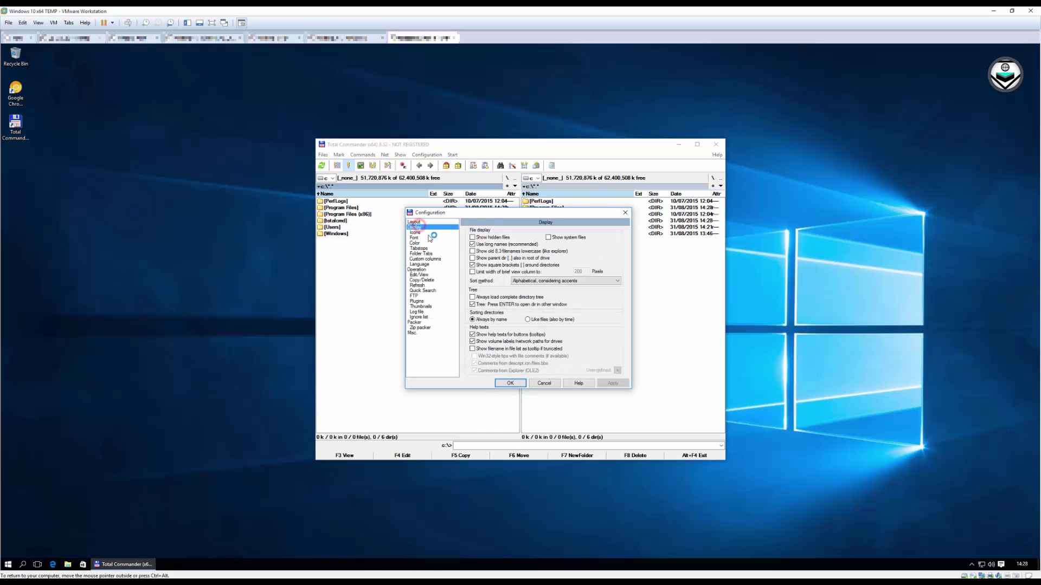
click(567, 239)
click(510, 384)
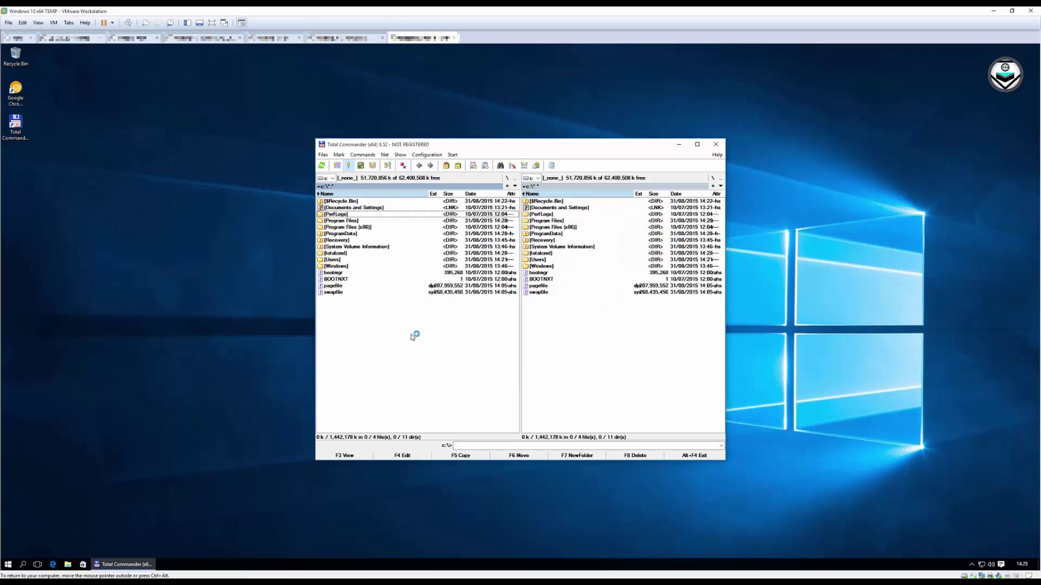
Step: Quick-search to SettingSyncCore.dll in C:\Windows\System32 and open its Advanced Security Settings
text(win)
key(Return)
text(sys)
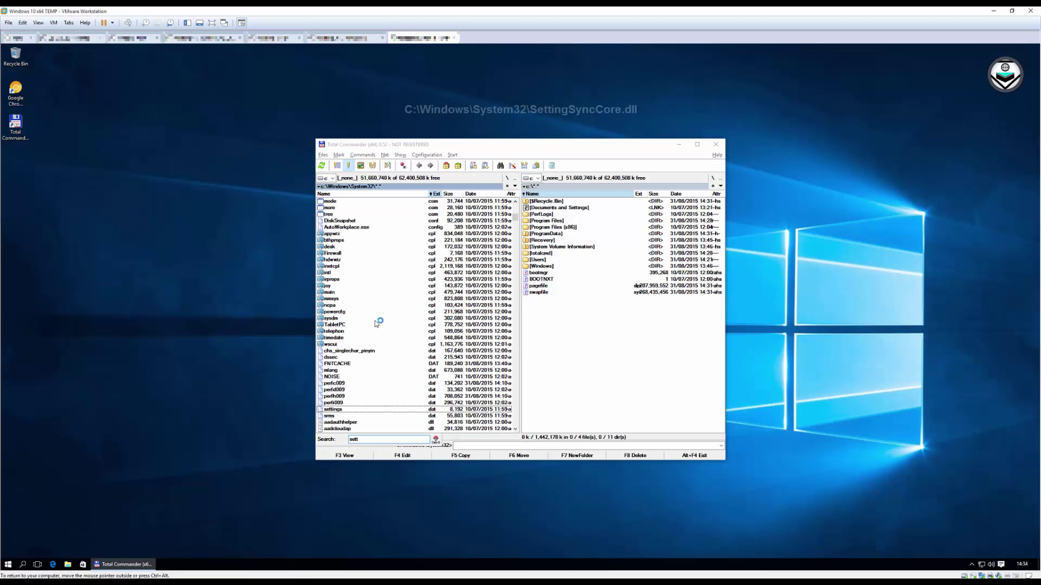
text(ingsynccore)
key(Escape)
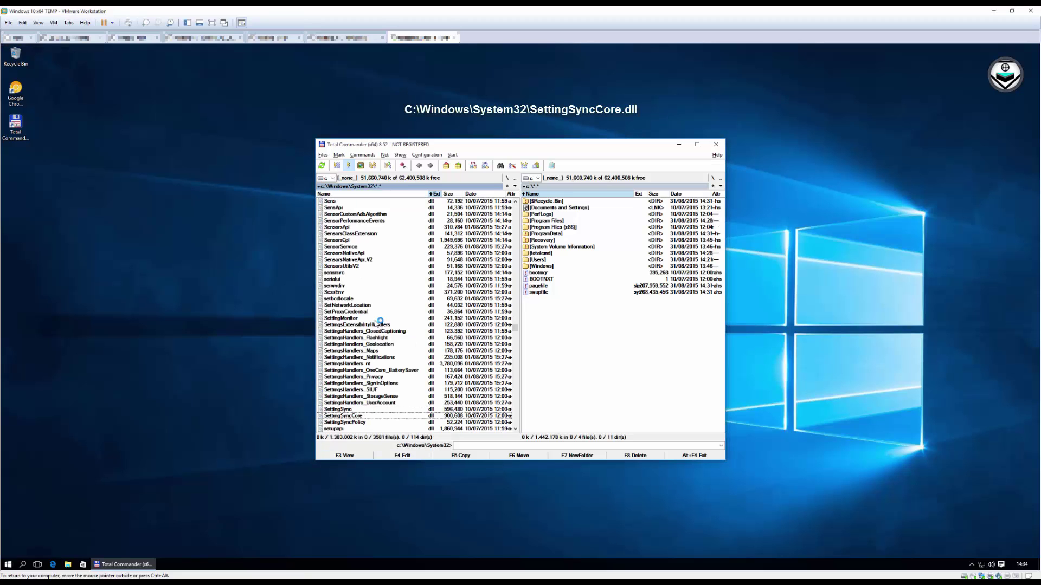
click(411, 341)
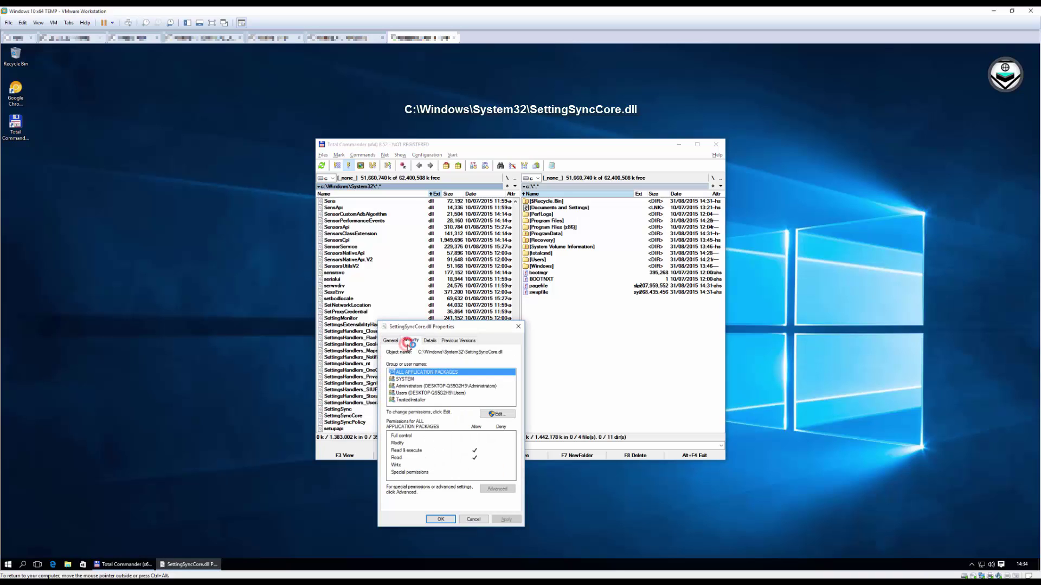
click(496, 488)
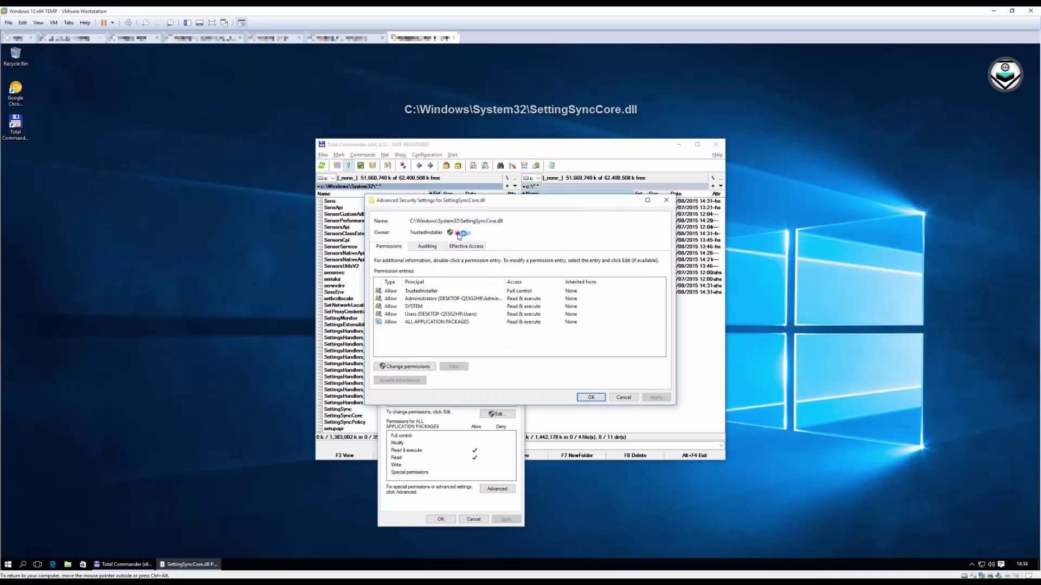
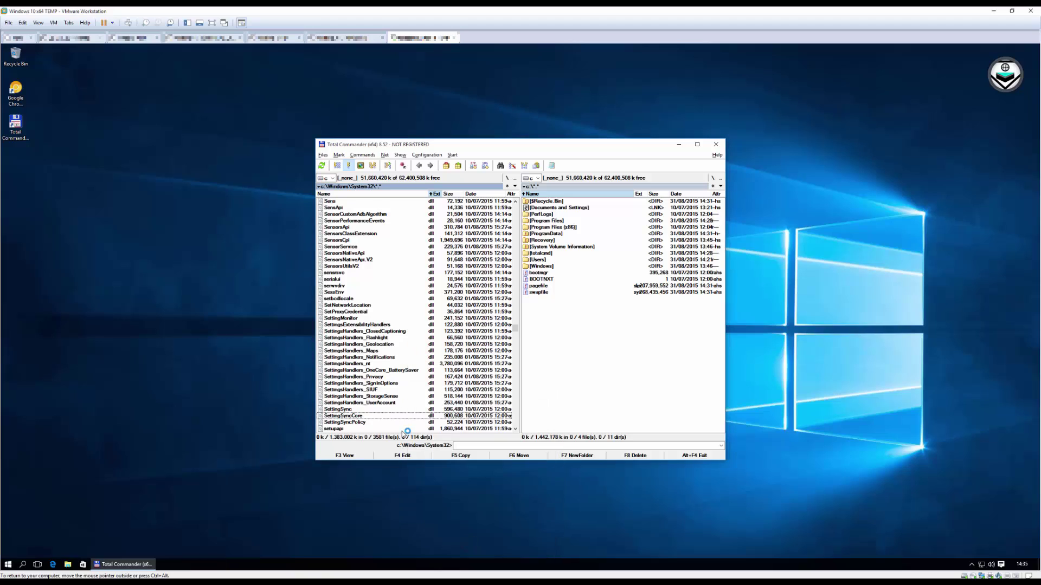
Step: Check in LockHunter which process is locking SettingSyncCore.dll
right_click(404, 417)
key(Up)
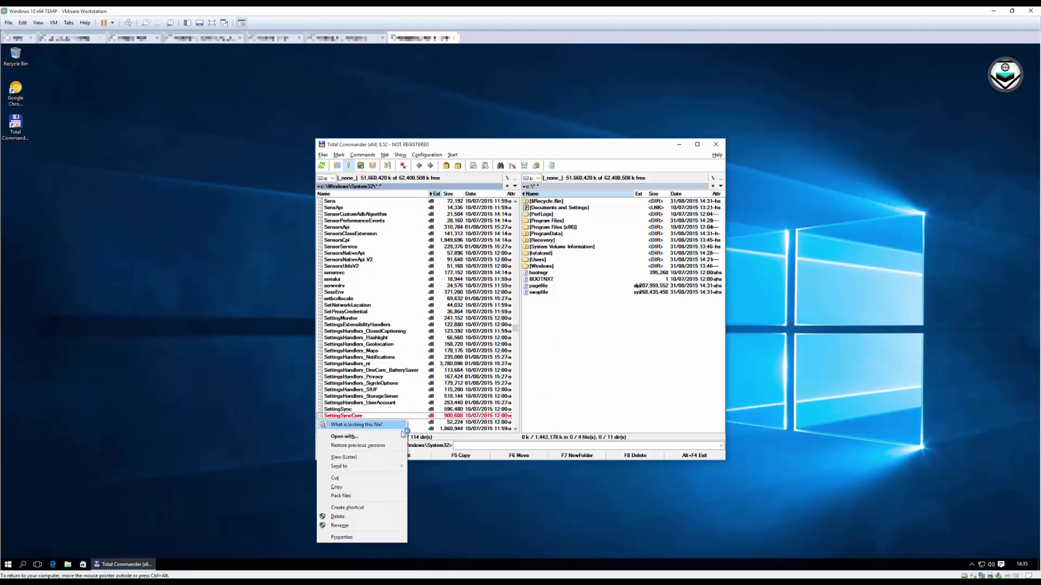
key(Return)
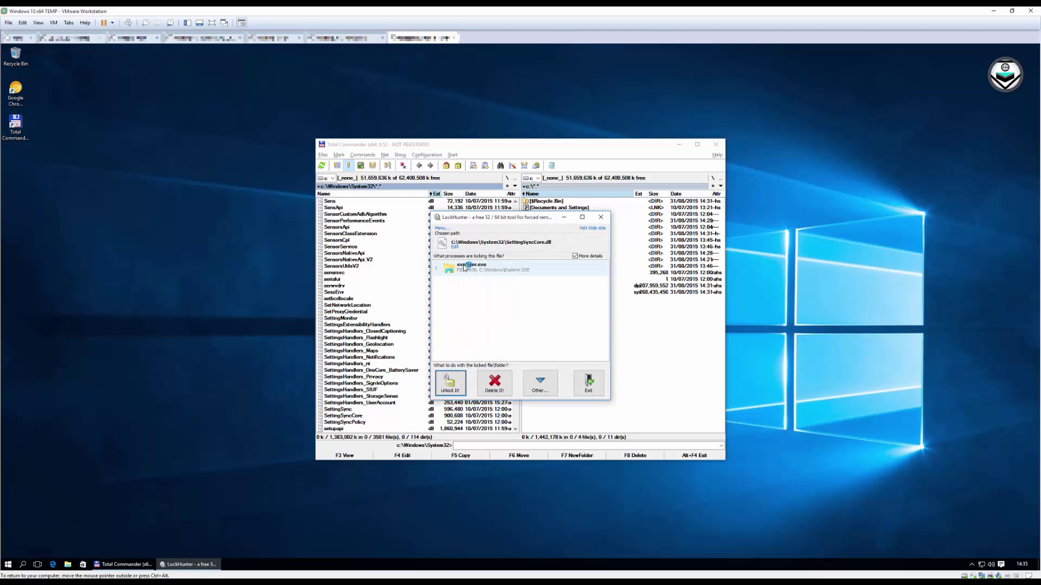
Step: Force-delete SettingSyncCore.dll by unlocking it from explorer.exe, then exit LockHunter
click(464, 267)
click(493, 383)
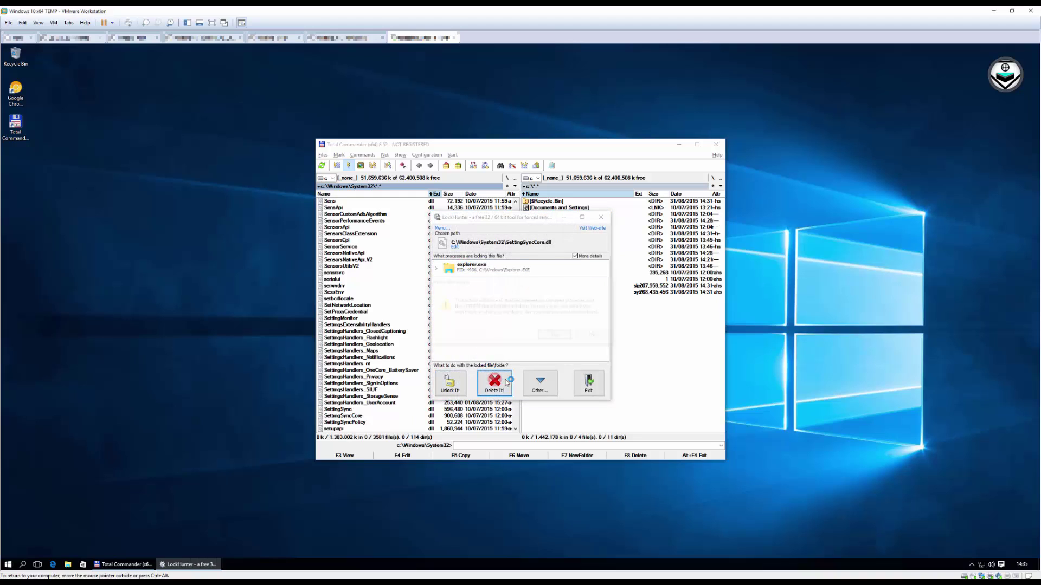
click(554, 341)
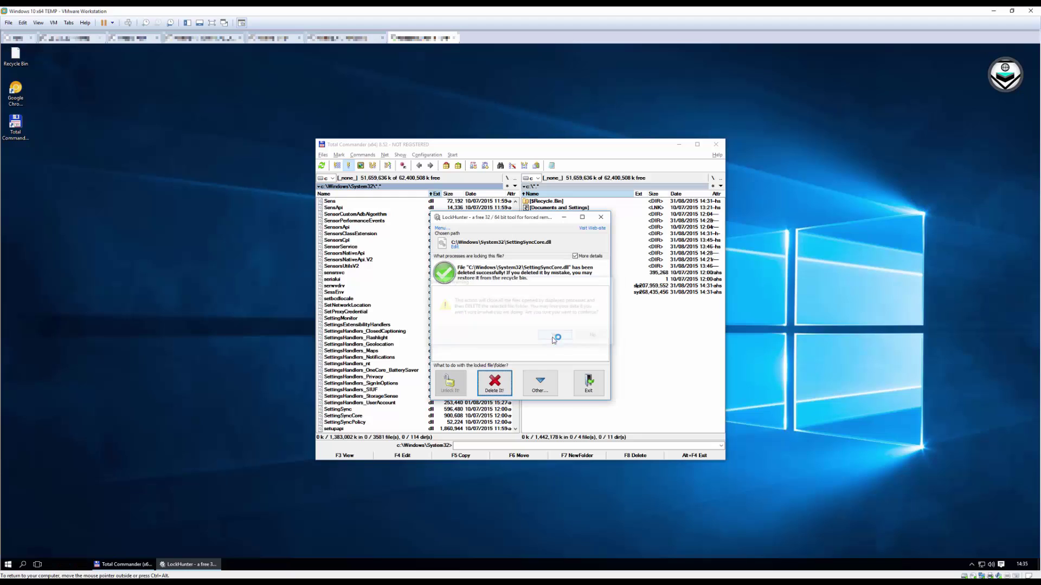
click(593, 392)
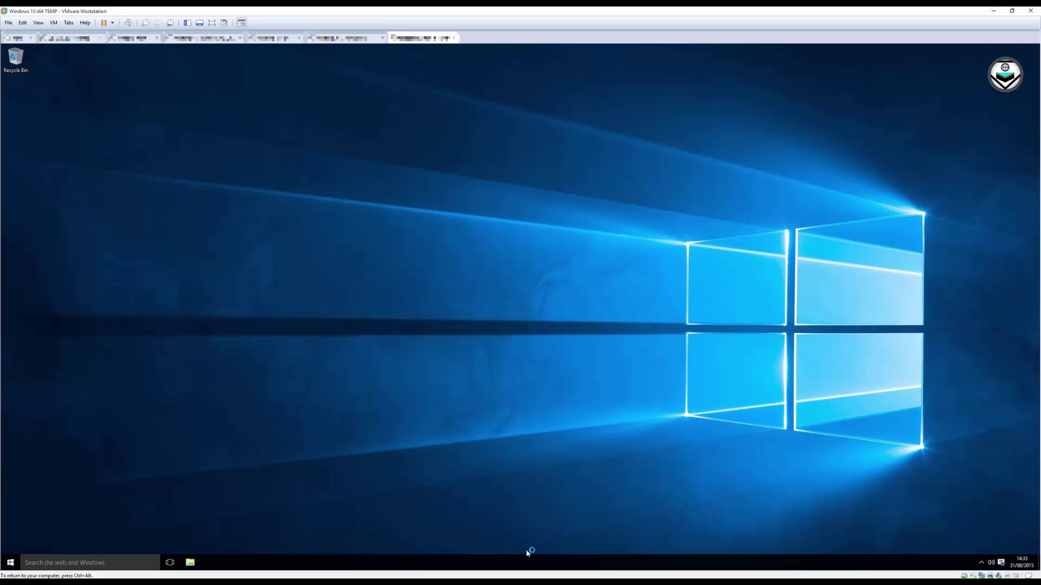
Step: Open the Guest's Classic Shell start menu twice and expand the Shut Down options
click(12, 565)
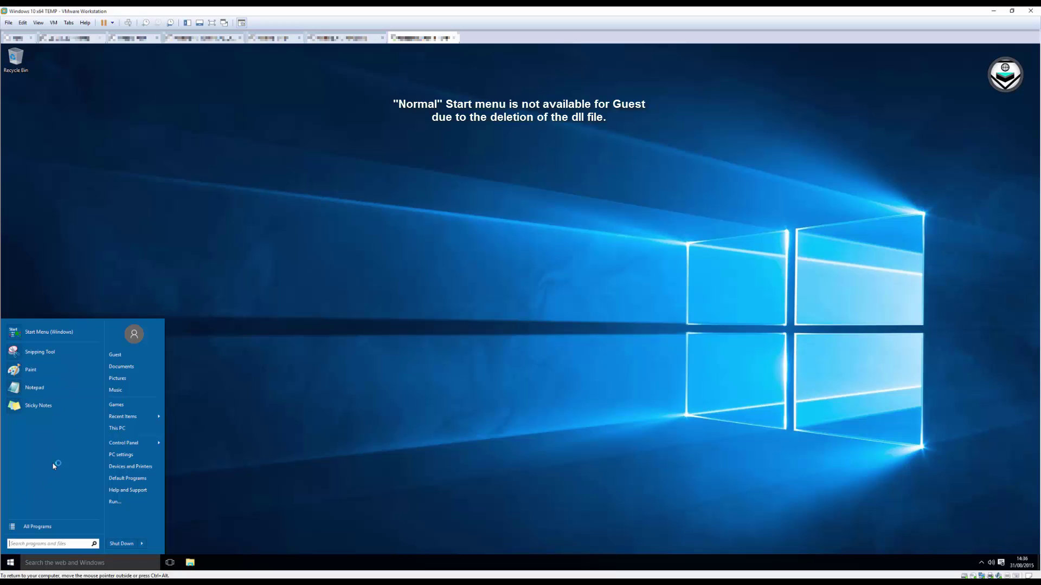
click(50, 332)
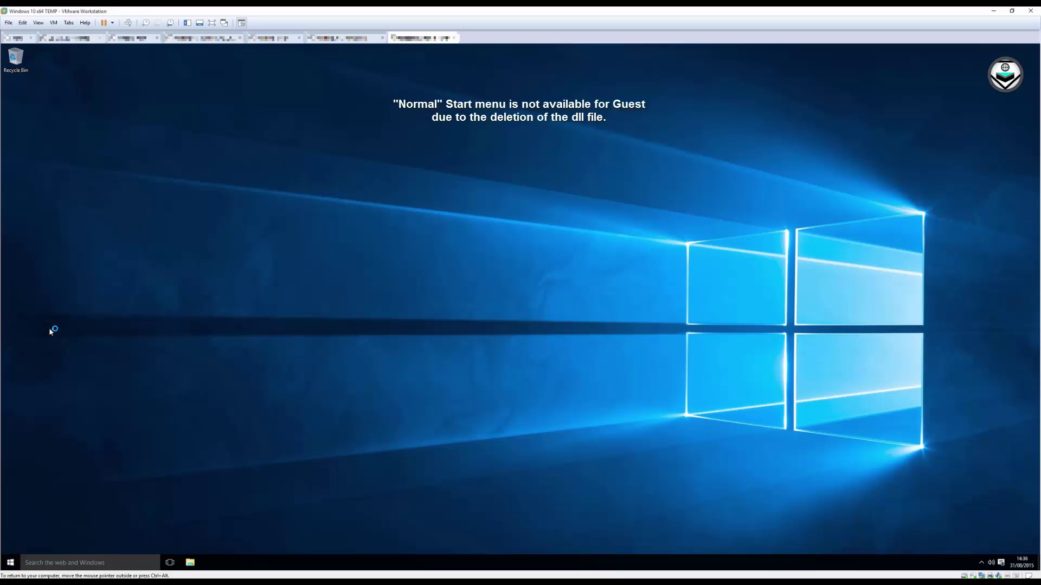
click(8, 563)
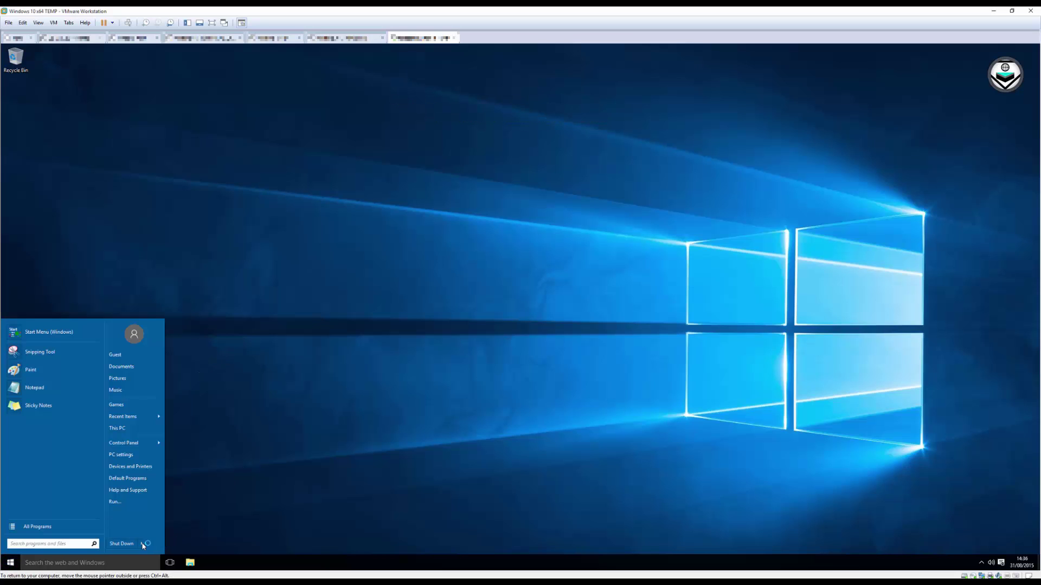
click(142, 544)
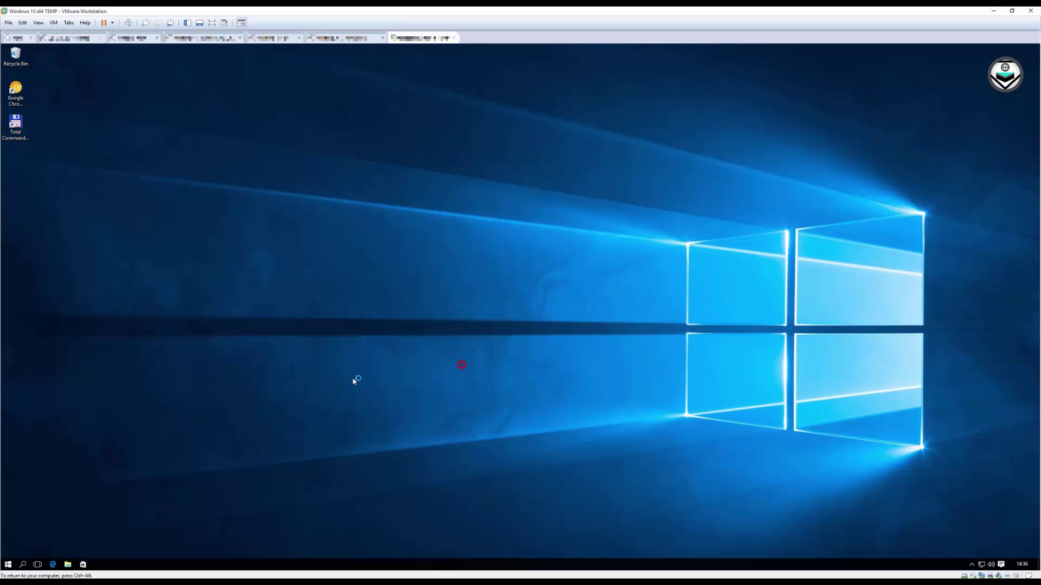
Step: Open the native Windows tile Start menu via 'Start Menu (Windows)' on the main account
click(6, 565)
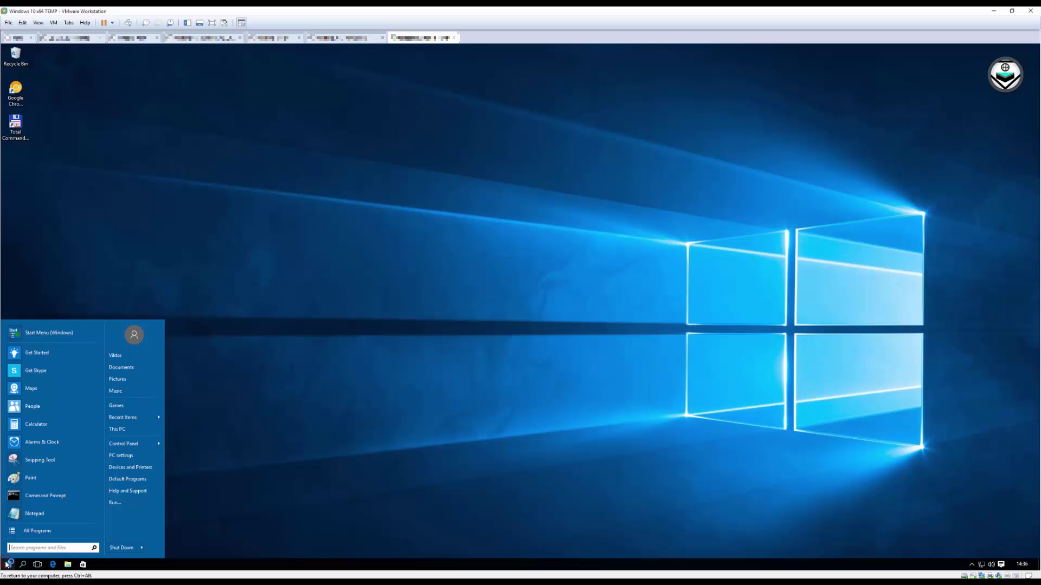
click(47, 333)
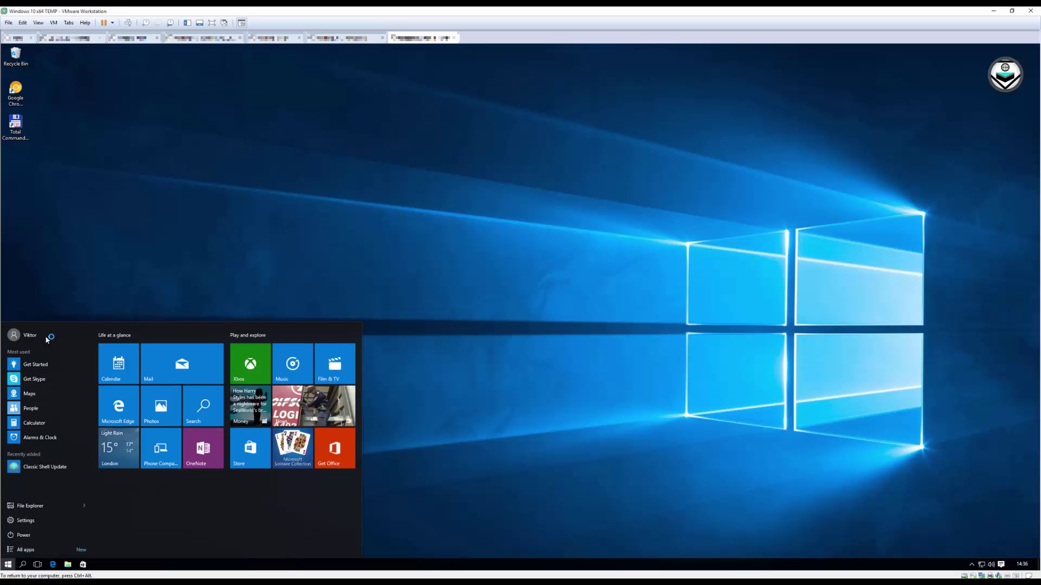